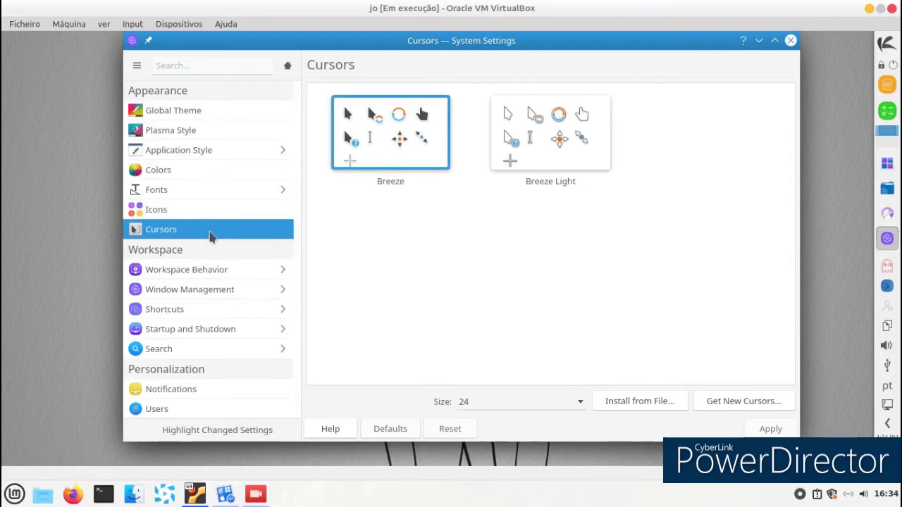
# View the icon themes and apply the Fusion application style
pyautogui.click(200, 211)
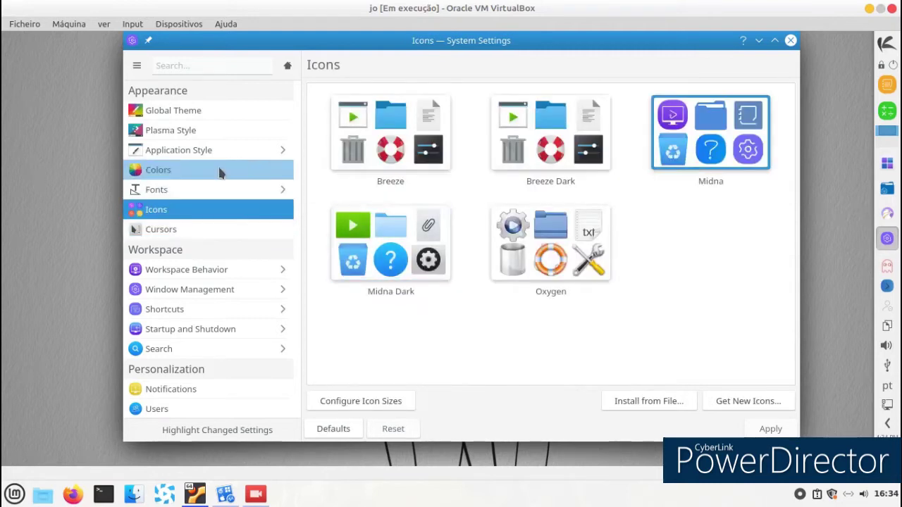
pyautogui.click(212, 152)
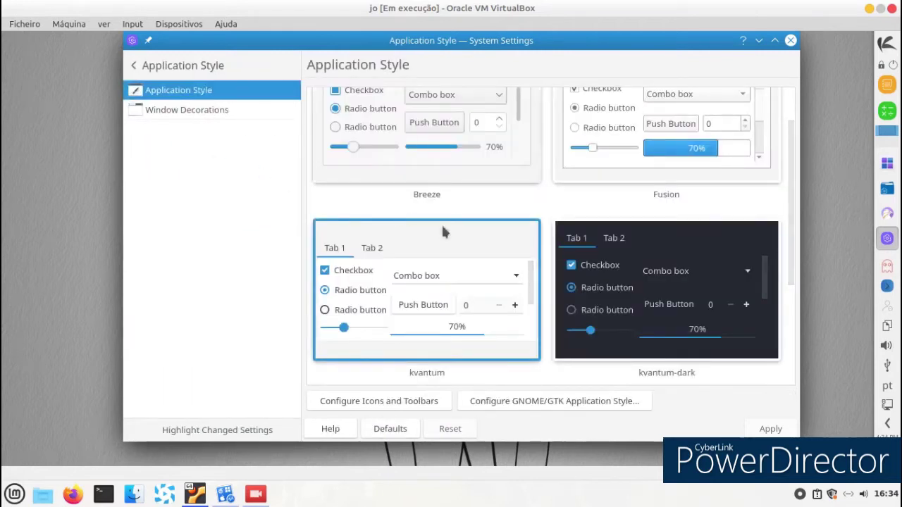
pyautogui.click(622, 161)
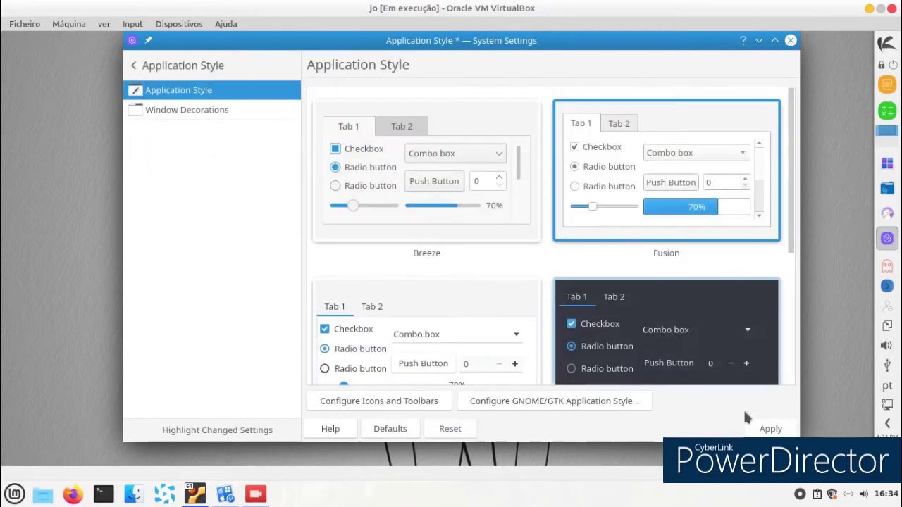
pyautogui.click(770, 429)
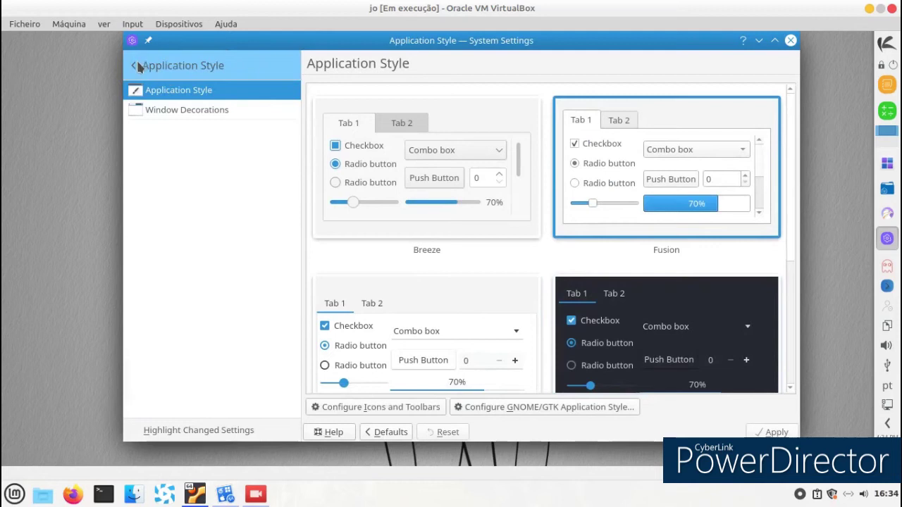
# Apply the Oxygen Plasma style and check how the application launcher looks with it
pyautogui.click(139, 67)
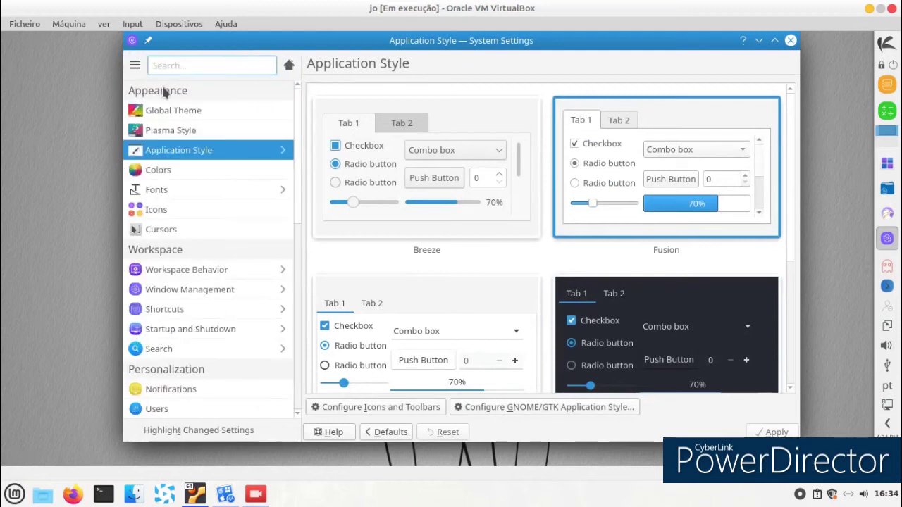
pyautogui.click(211, 129)
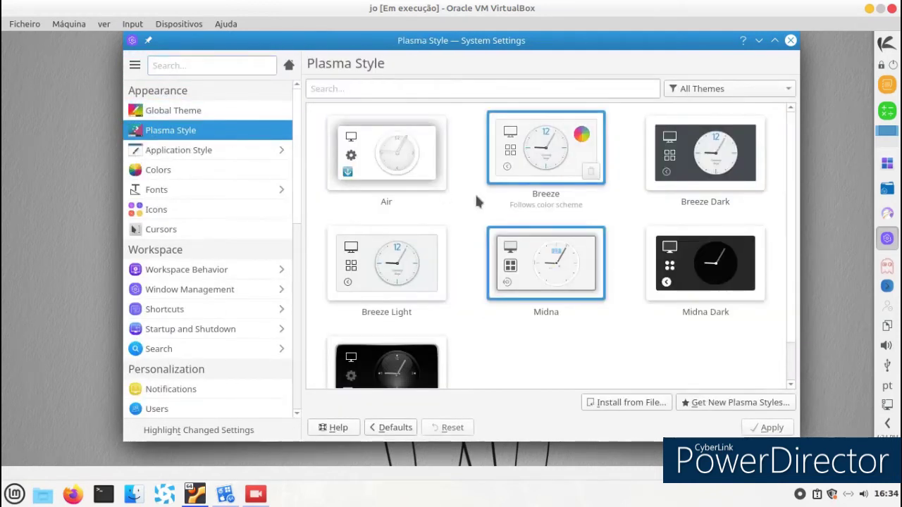
pyautogui.click(398, 360)
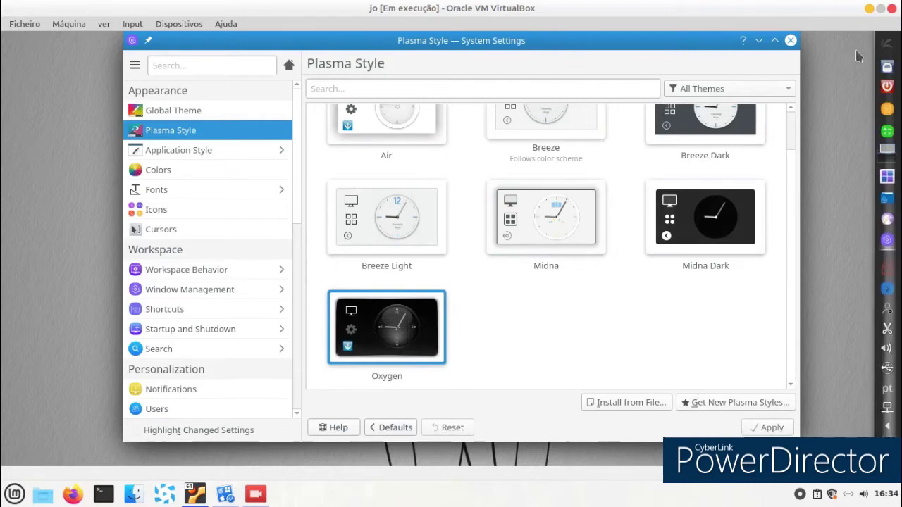
pyautogui.click(885, 46)
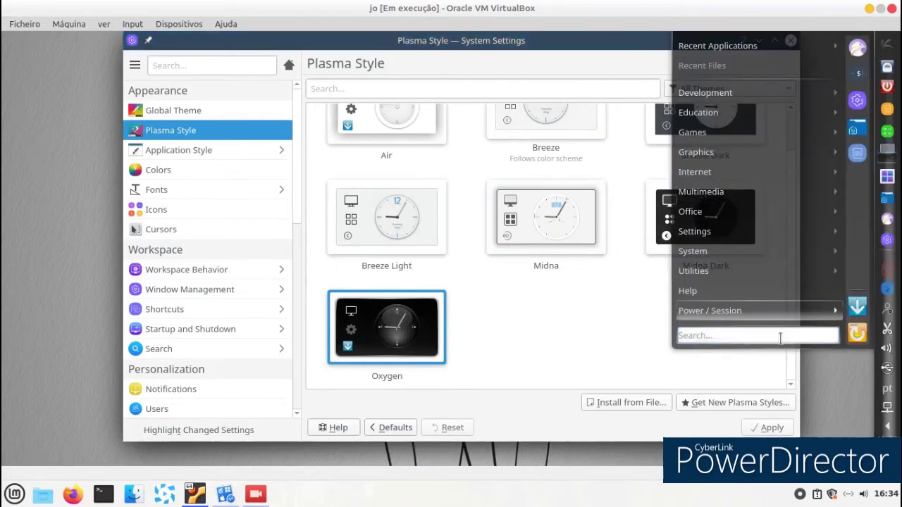
pyautogui.click(655, 444)
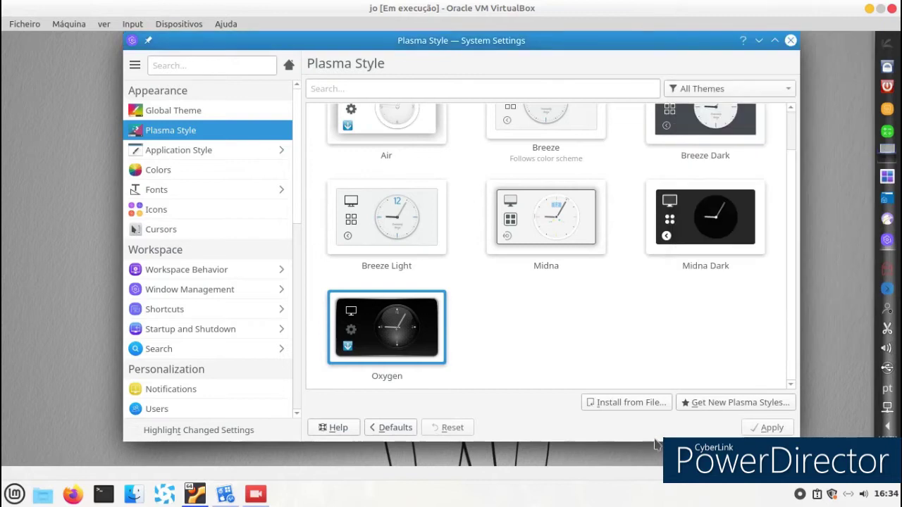
# Find the Reversal-dark Plasma Theme among the downloadable Plasma styles and install it
pyautogui.click(712, 402)
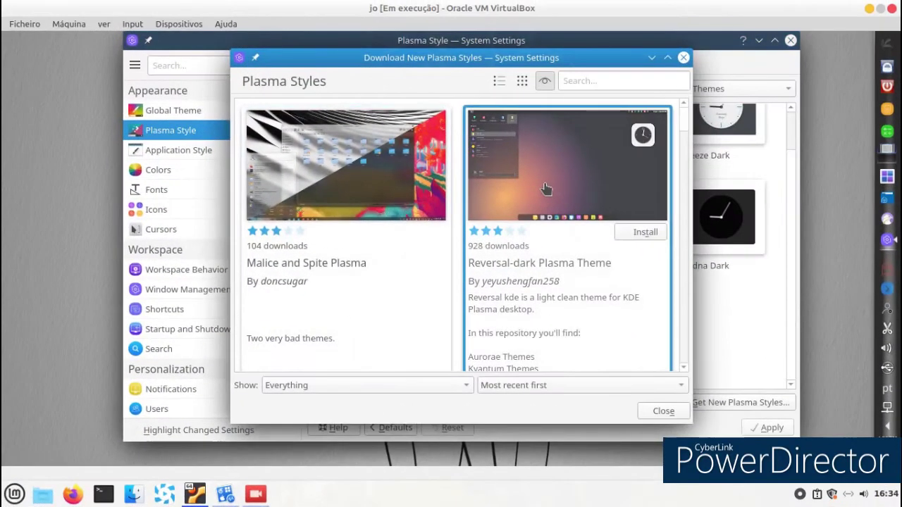
pyautogui.click(546, 189)
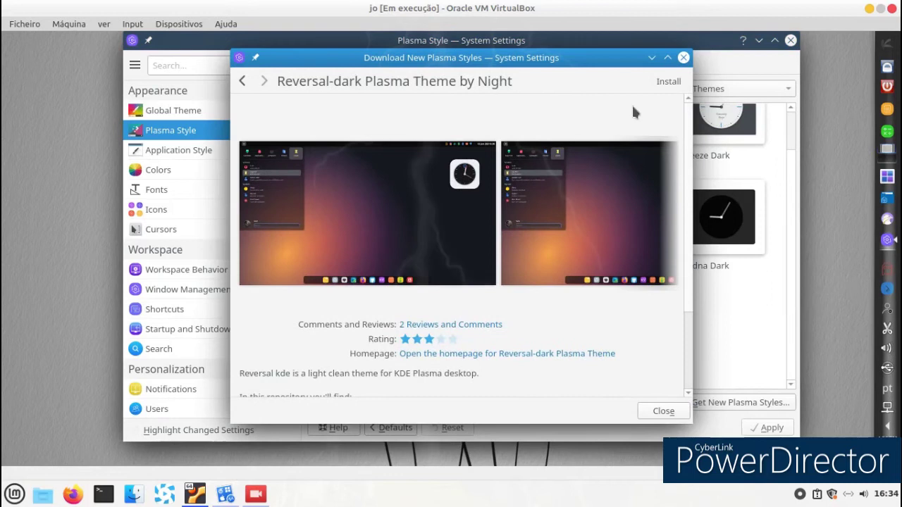
pyautogui.click(666, 82)
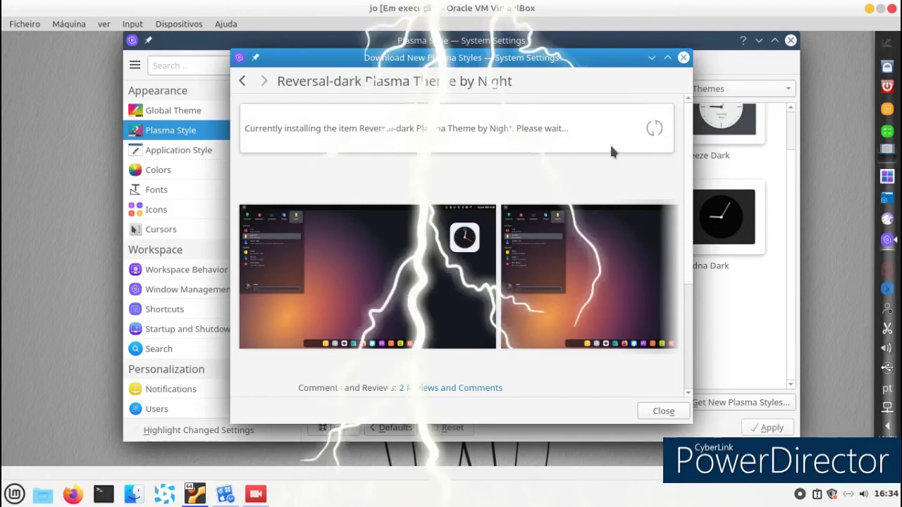
# Set the desktop wallpaper to the Red_Button image
pyautogui.rightClick(45, 143)
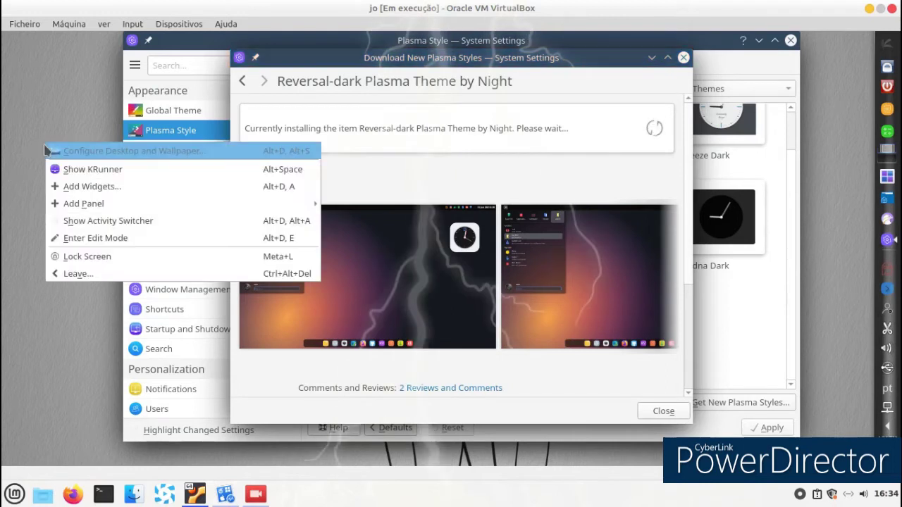
pyautogui.click(134, 151)
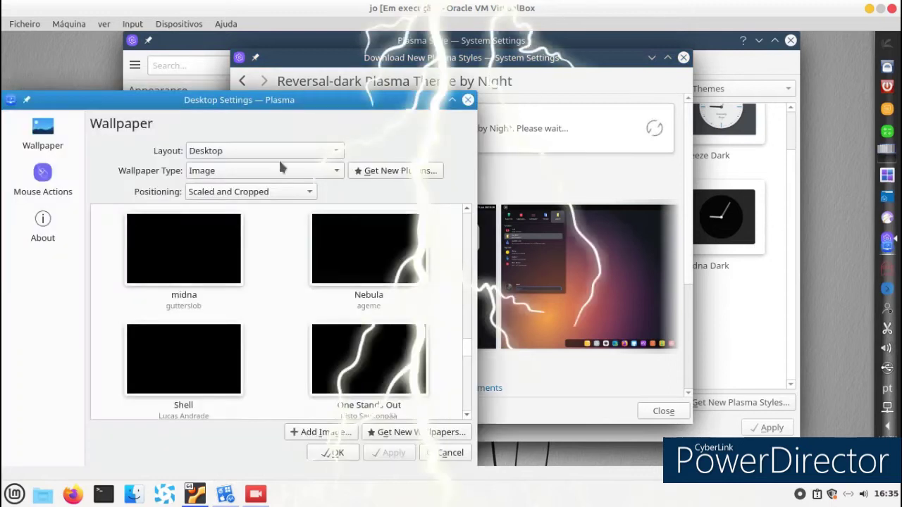
pyautogui.moveTo(280, 167); pyautogui.dragTo(384, 124)
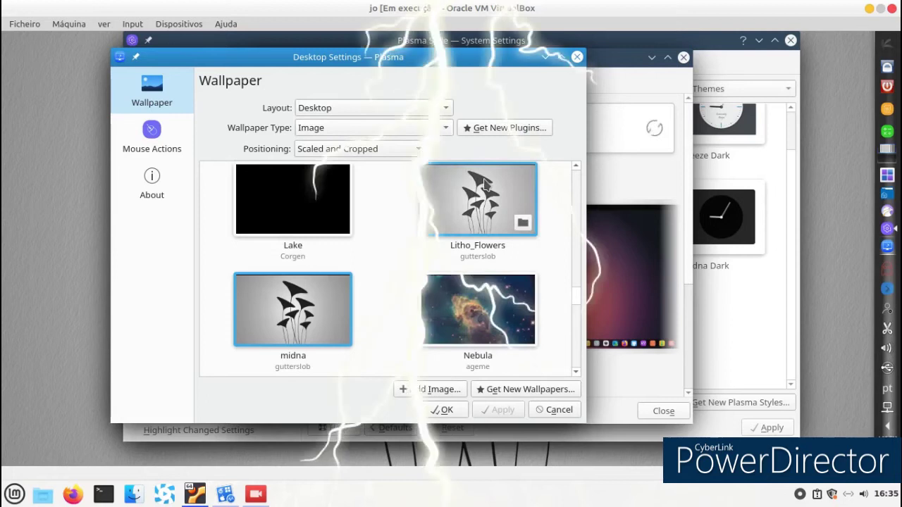
pyautogui.scroll(-1, 485, 280)
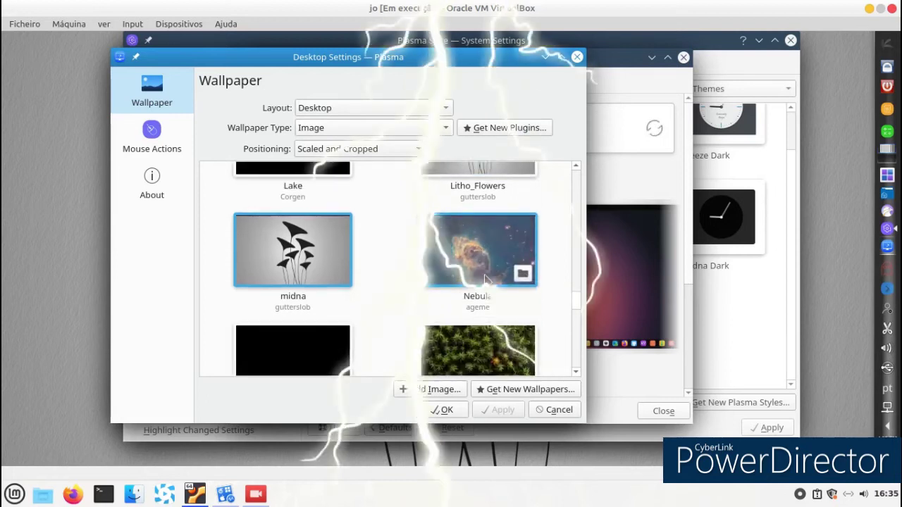
pyautogui.scroll(-3, 484, 280)
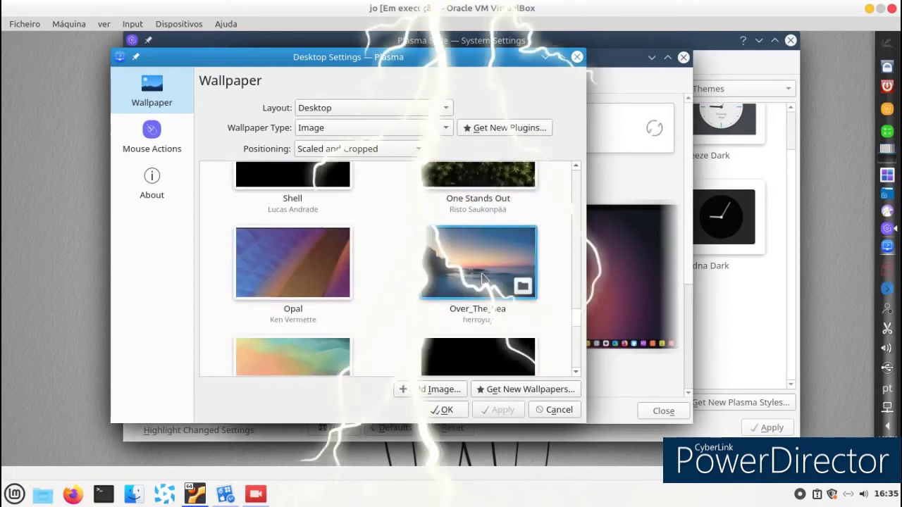
pyautogui.scroll(-1, 483, 278)
pyautogui.scroll(-1, 479, 279)
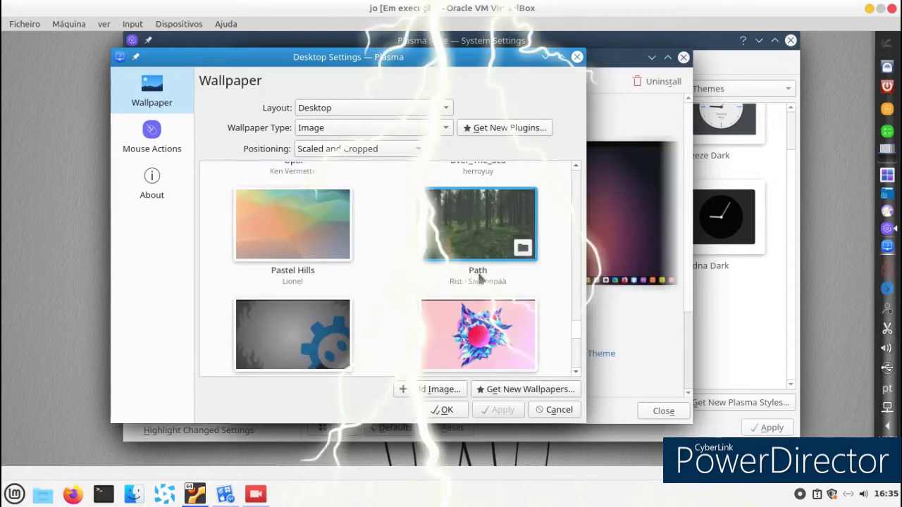
pyautogui.click(431, 328)
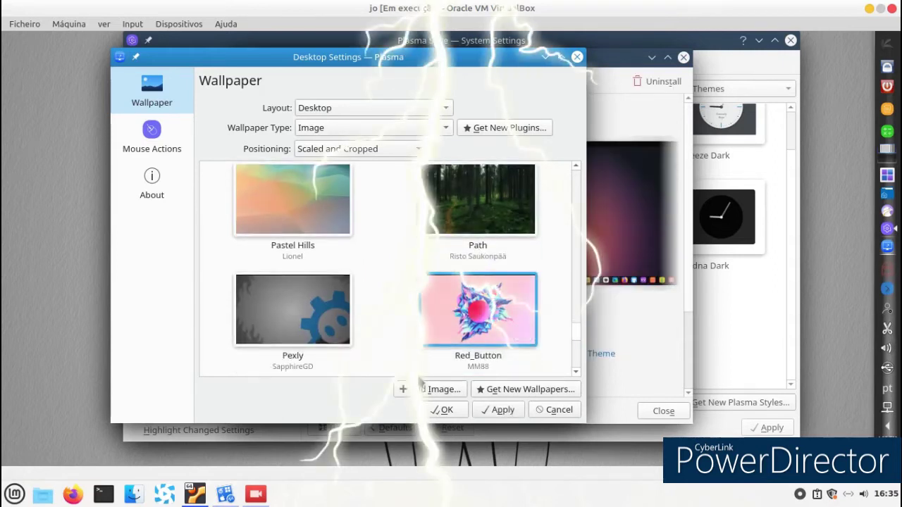
pyautogui.click(503, 411)
pyautogui.click(448, 411)
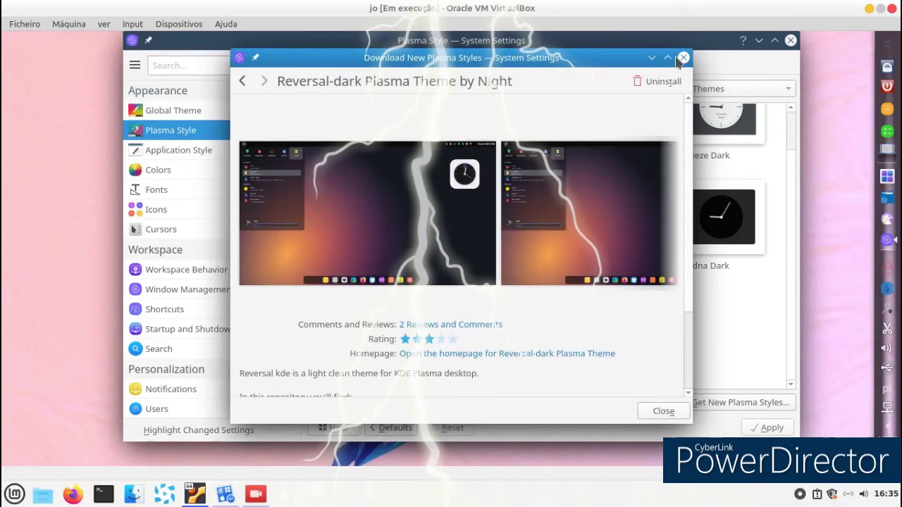
# Apply the downloaded Reversal-dark Plasma style and close System Settings
pyautogui.click(682, 58)
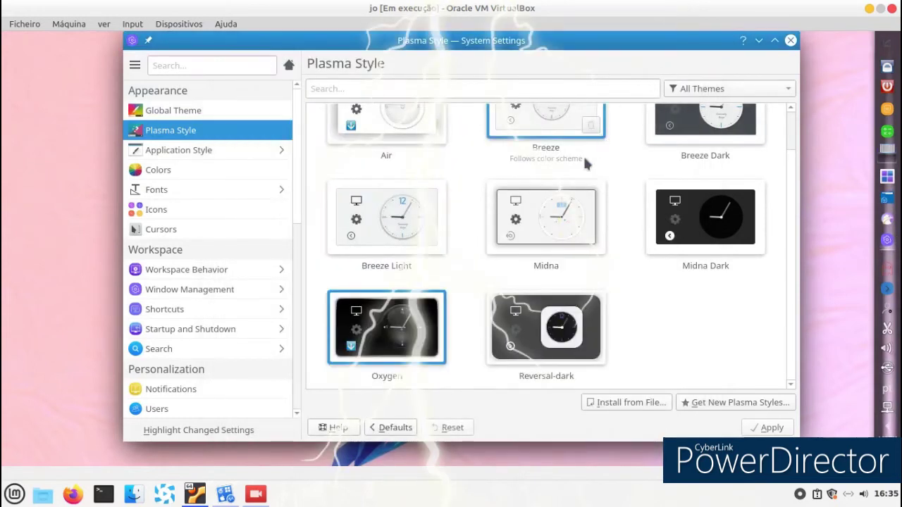
pyautogui.click(548, 326)
pyautogui.click(761, 427)
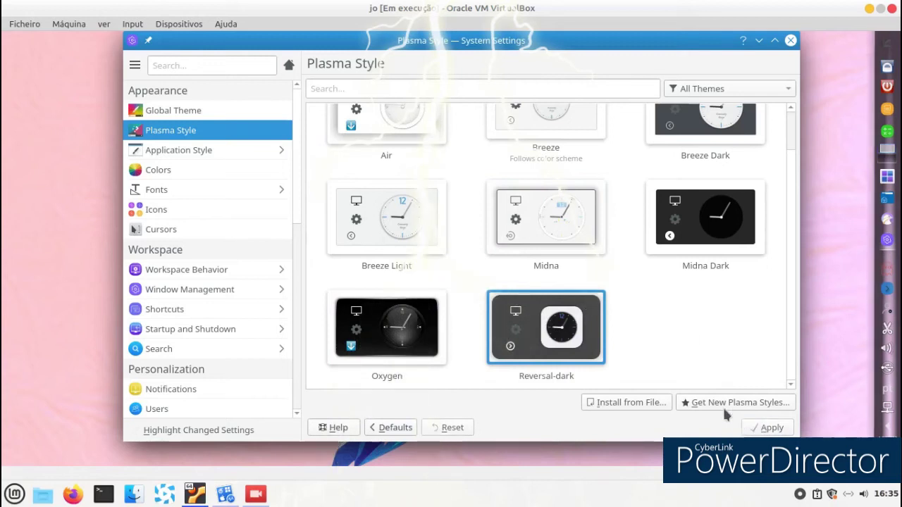
pyautogui.click(791, 41)
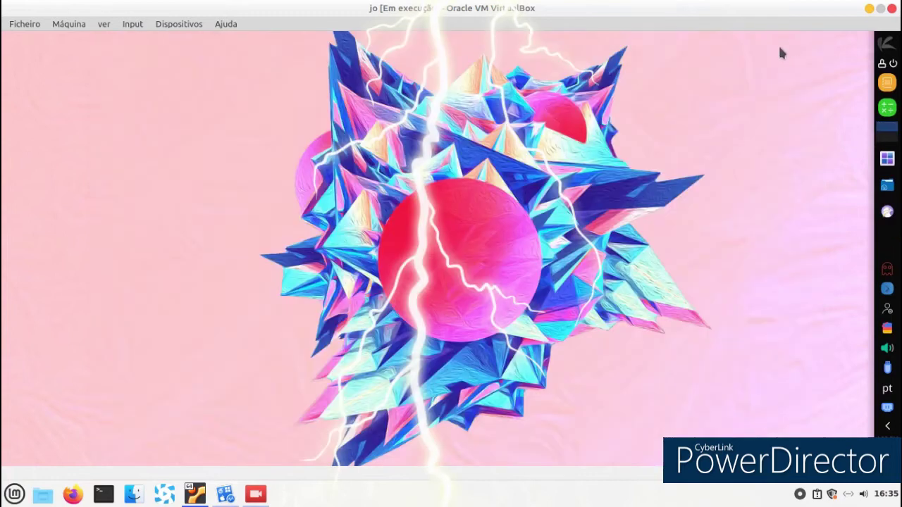
# Launch mpv Media Player from the Multimedia applications
pyautogui.click(885, 44)
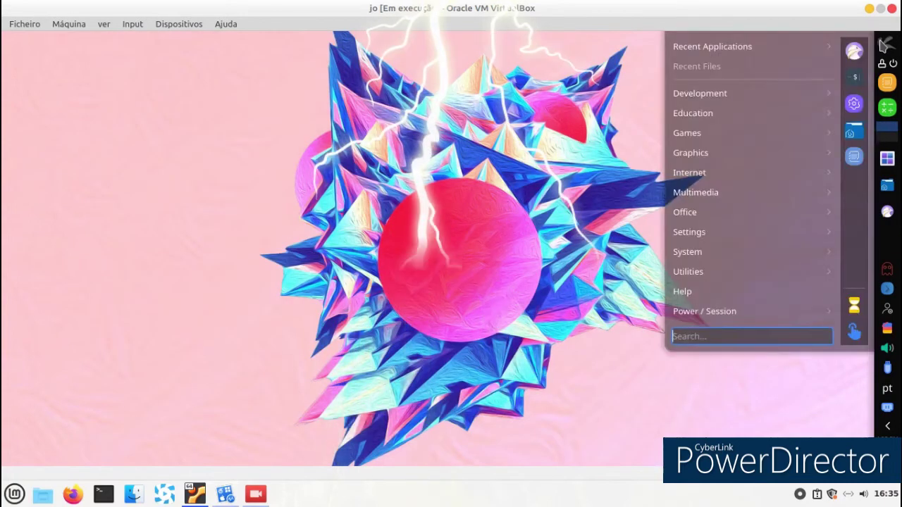
pyautogui.moveTo(722, 164)
pyautogui.moveTo(715, 192)
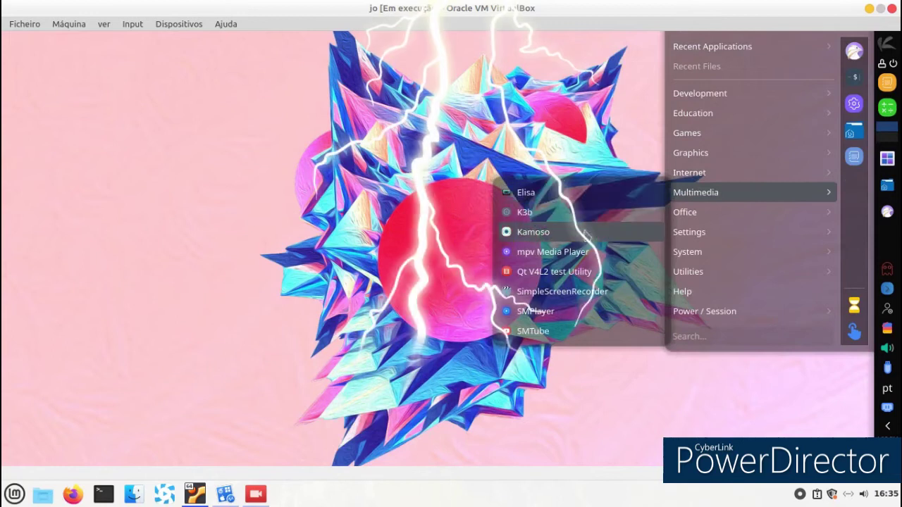
pyautogui.click(550, 252)
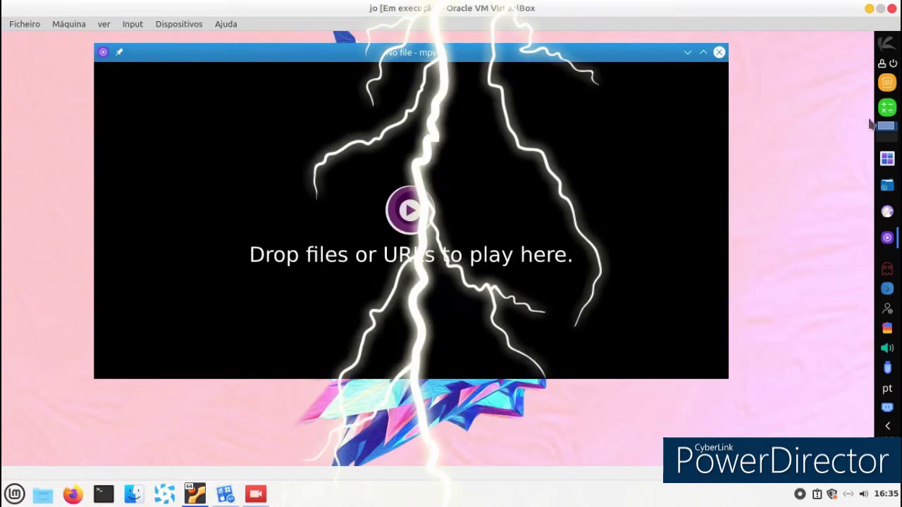
# Look through the Graphics and Internet applications, and close mpv Media Player
pyautogui.click(883, 45)
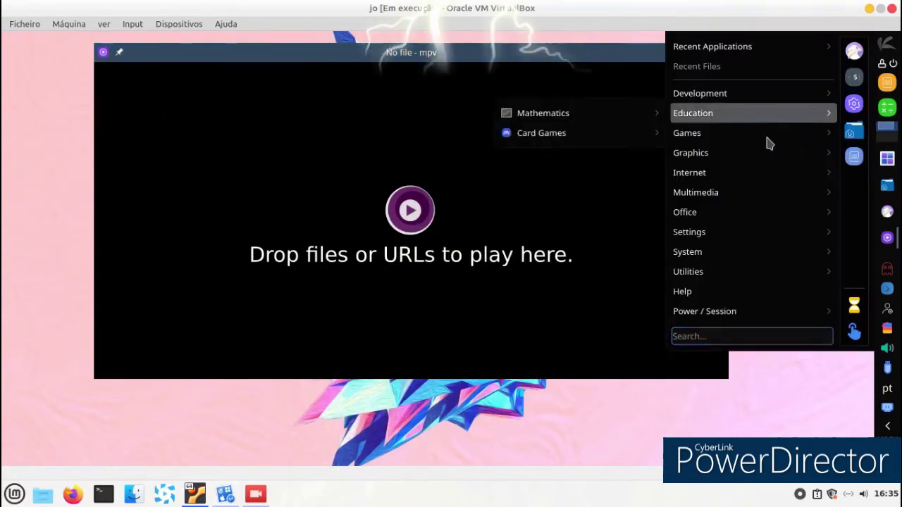
pyautogui.moveTo(711, 152)
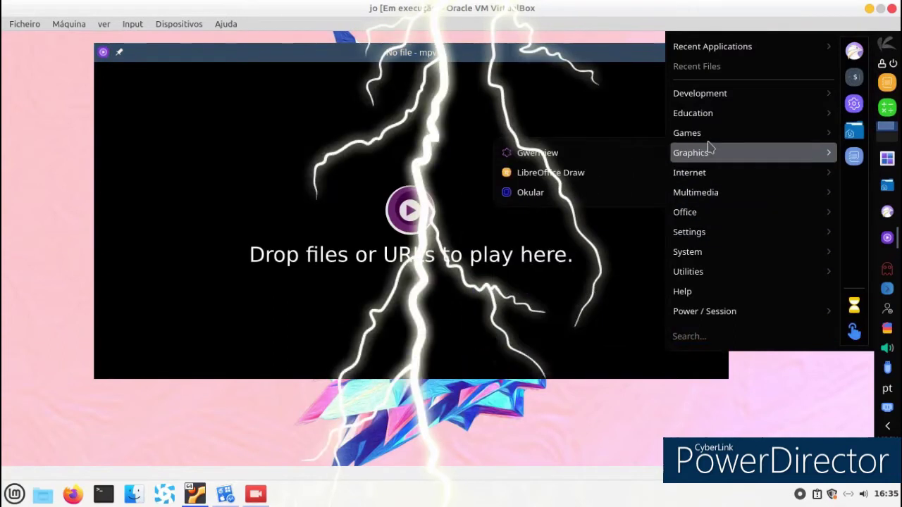
pyautogui.moveTo(689, 175)
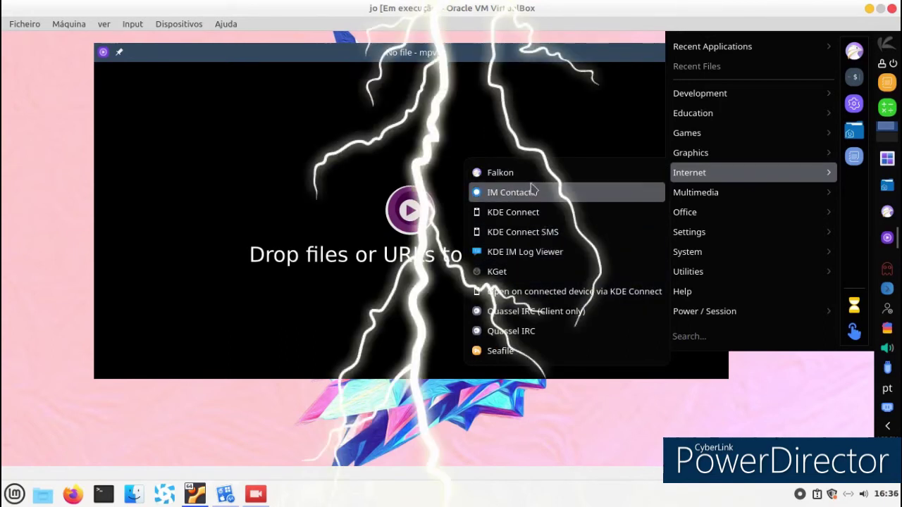
pyautogui.click(427, 436)
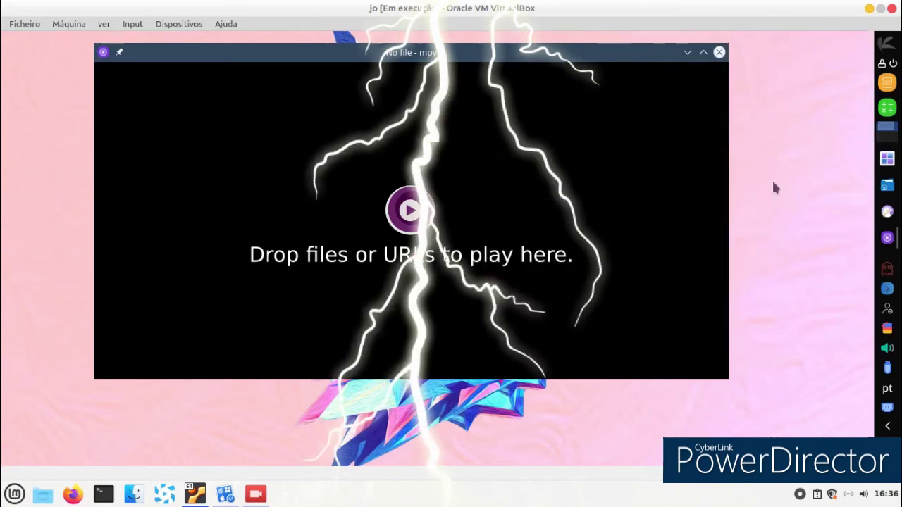
pyautogui.click(719, 52)
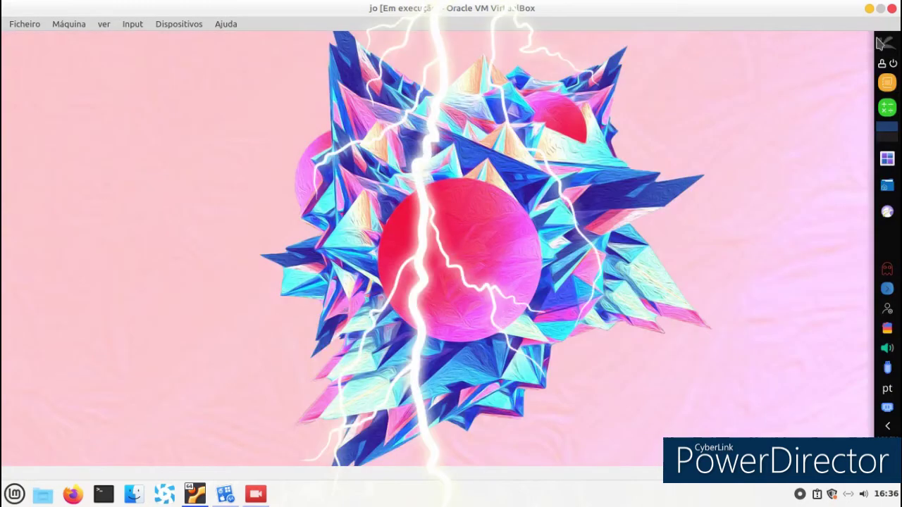
# Open the Elisa music player from the Multimedia applications, move its window toward the desktop's centre, and close it
pyautogui.click(881, 44)
pyautogui.moveTo(761, 94)
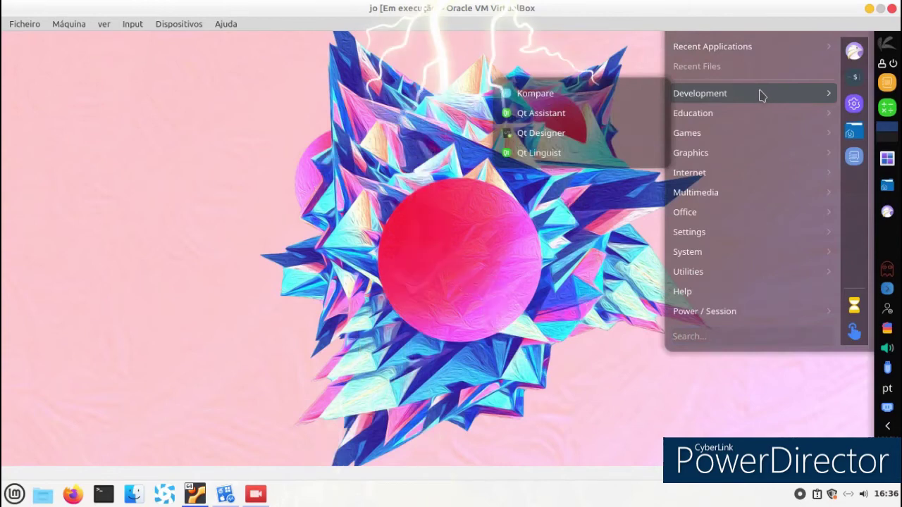
pyautogui.moveTo(747, 192)
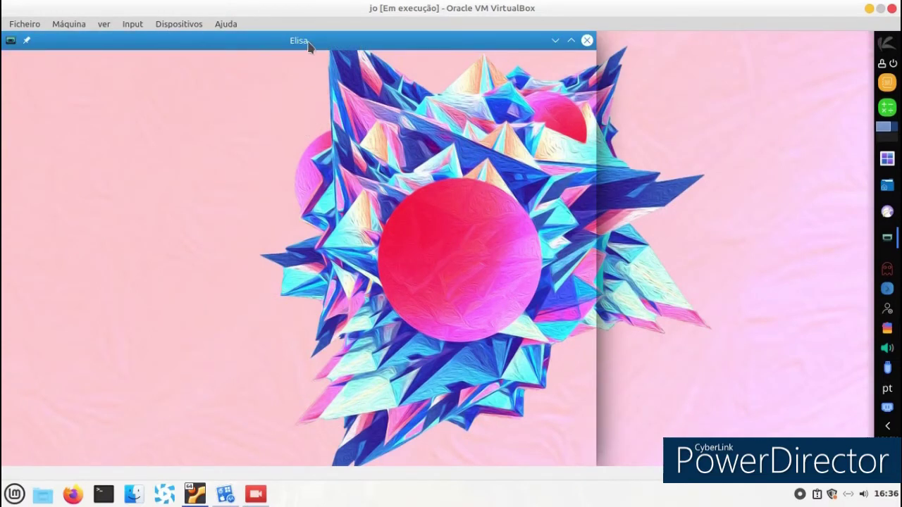
pyautogui.moveTo(308, 43); pyautogui.dragTo(425, 48)
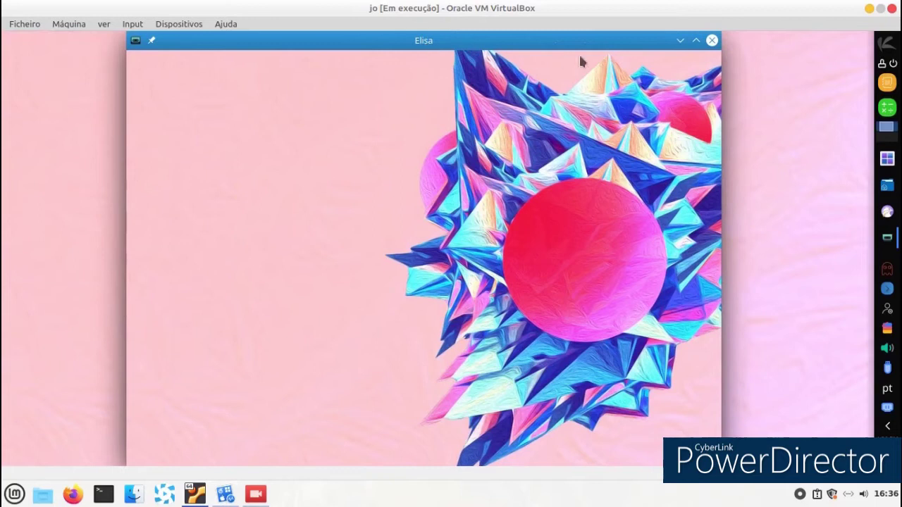
pyautogui.click(711, 42)
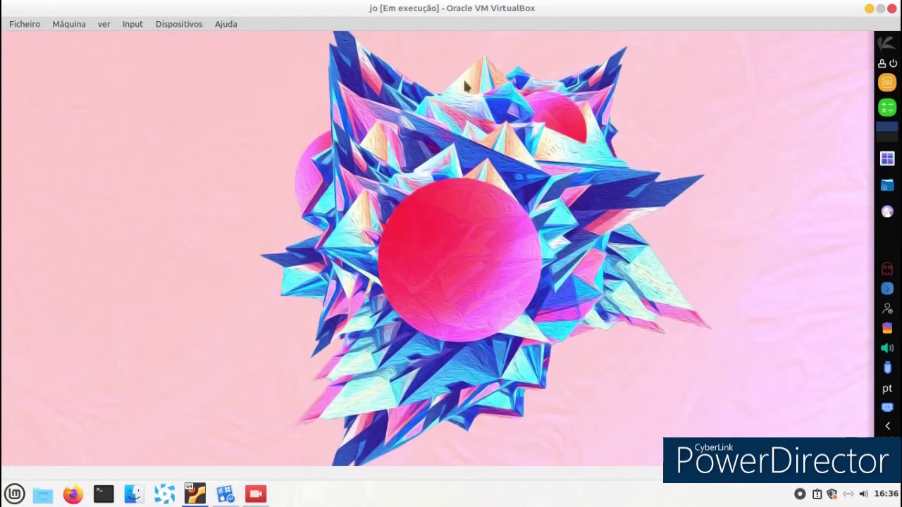
# Open the desktop's wallpaper settings and select the Safe Landing wallpaper
pyautogui.rightClick(406, 81)
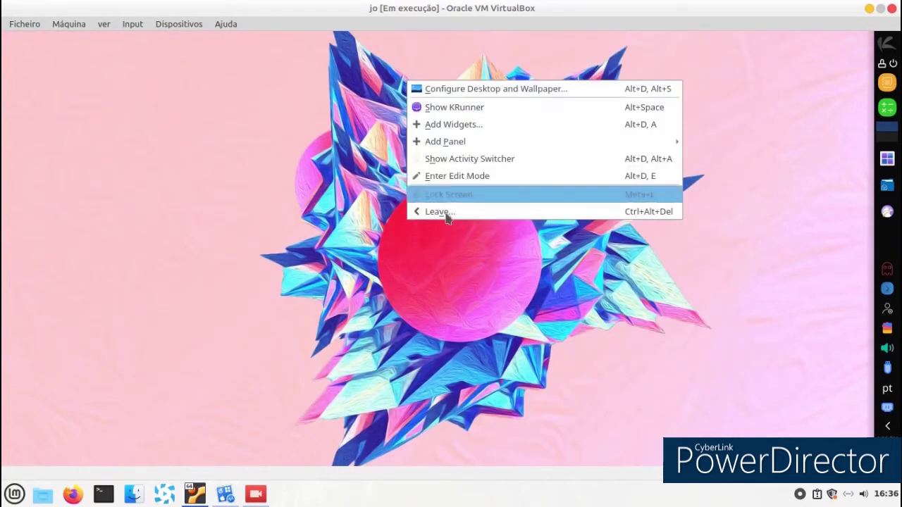
pyautogui.click(451, 96)
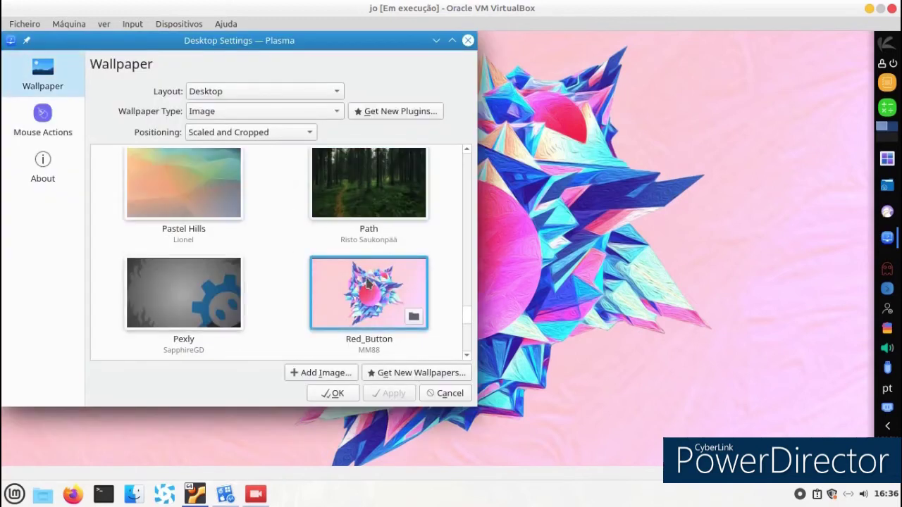
pyautogui.scroll(-4, 366, 282)
pyautogui.click(232, 303)
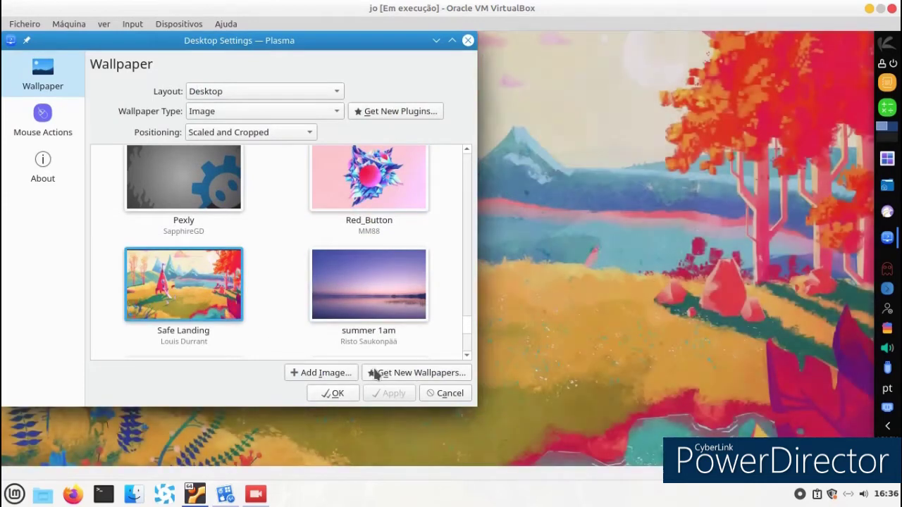
# Preview and install the online wallpaper "Branch Earth Ocean Palm Tree Purple Sky Sun Sunset HD", and close the wallpaper download window
pyautogui.click(373, 373)
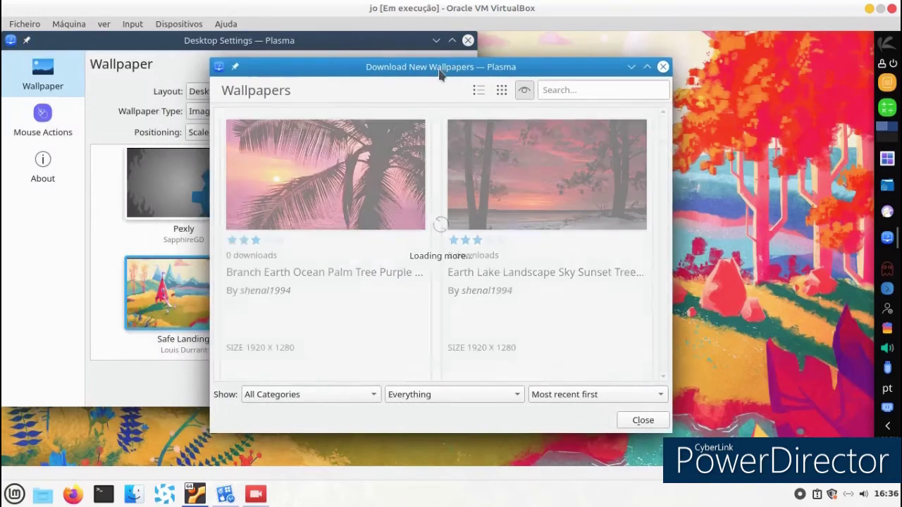
pyautogui.click(364, 173)
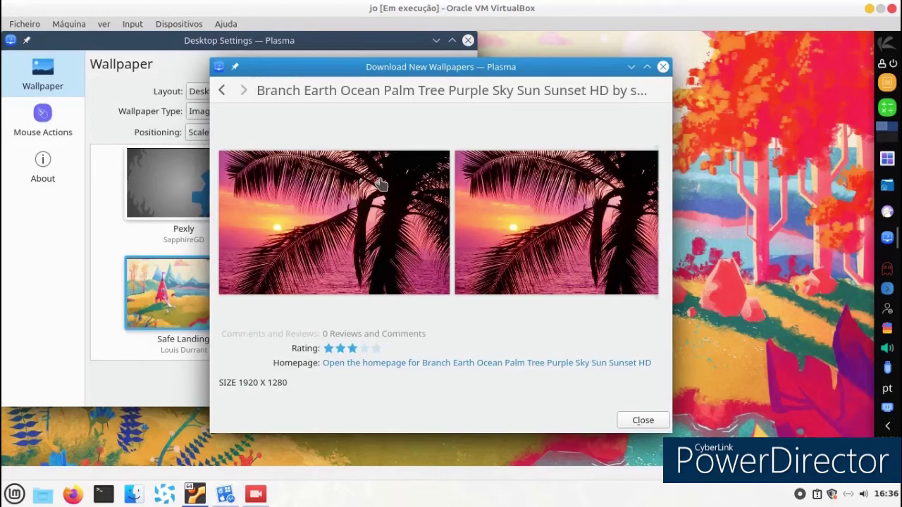
pyautogui.click(379, 189)
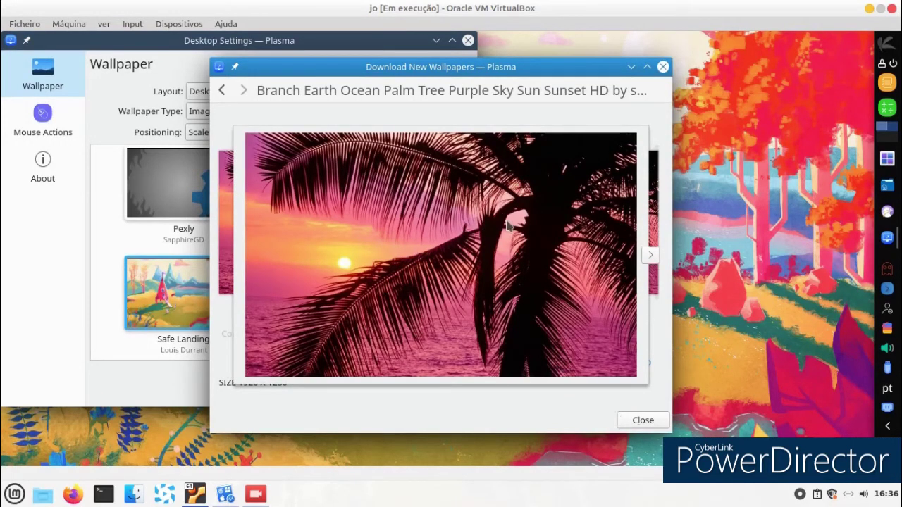
pyautogui.click(650, 362)
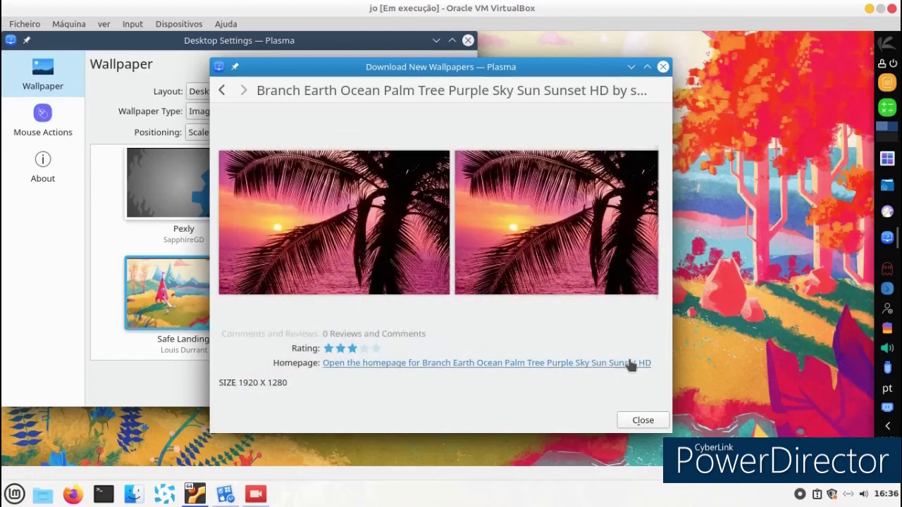
pyautogui.click(648, 67)
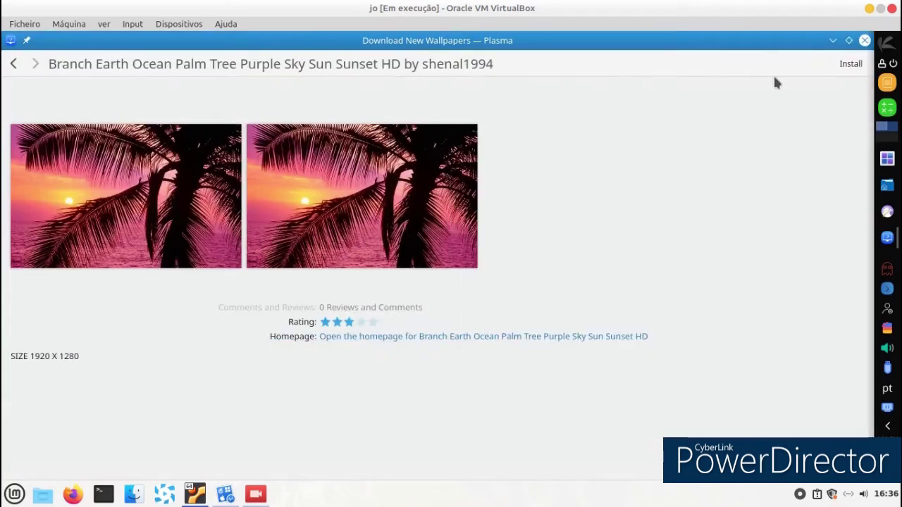
pyautogui.click(847, 64)
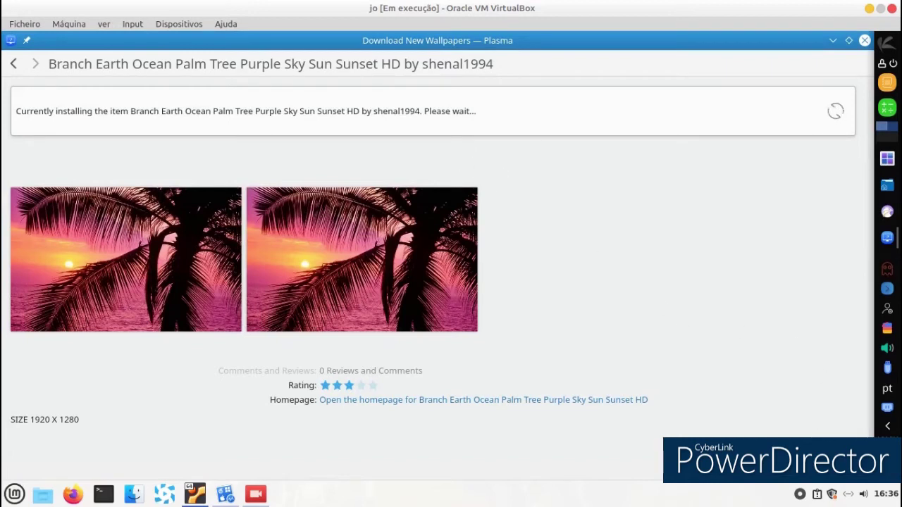
pyautogui.click(864, 41)
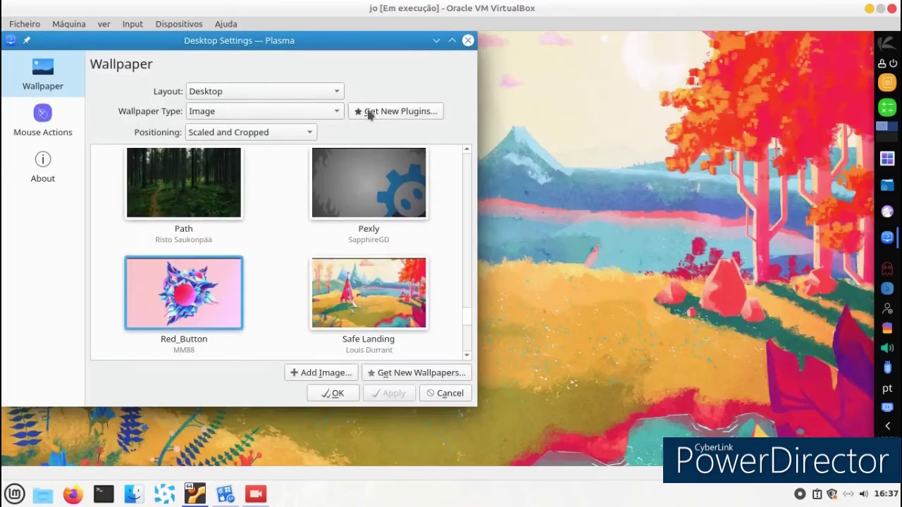
pyautogui.moveTo(304, 46); pyautogui.dragTo(423, 65)
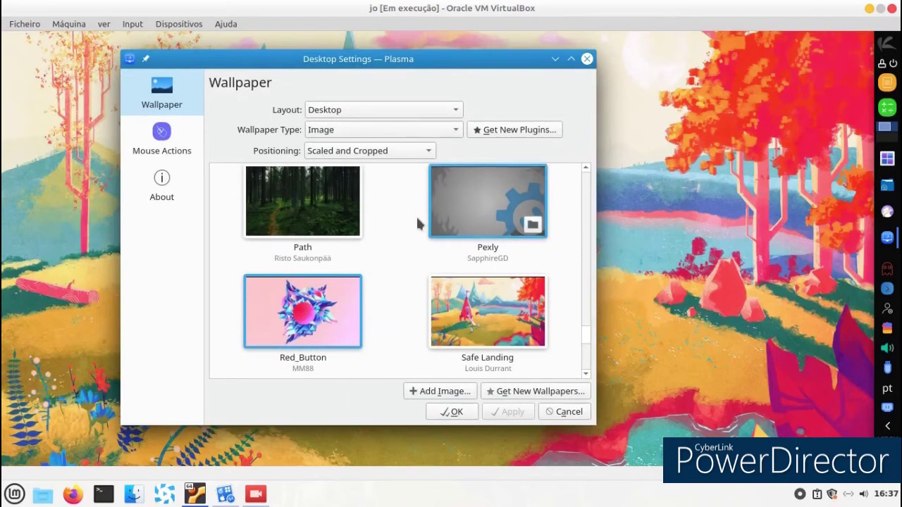
pyautogui.scroll(-2, 401, 211)
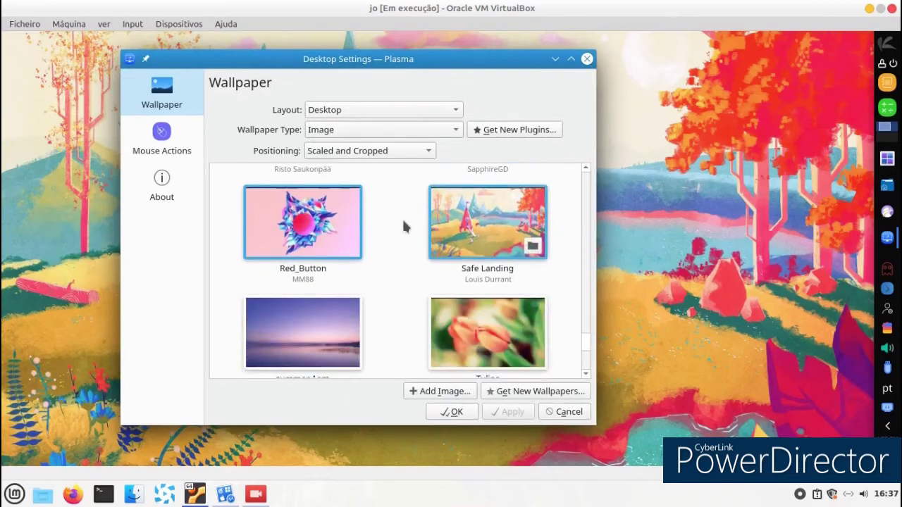
pyautogui.scroll(-2, 401, 217)
pyautogui.scroll(-3, 401, 217)
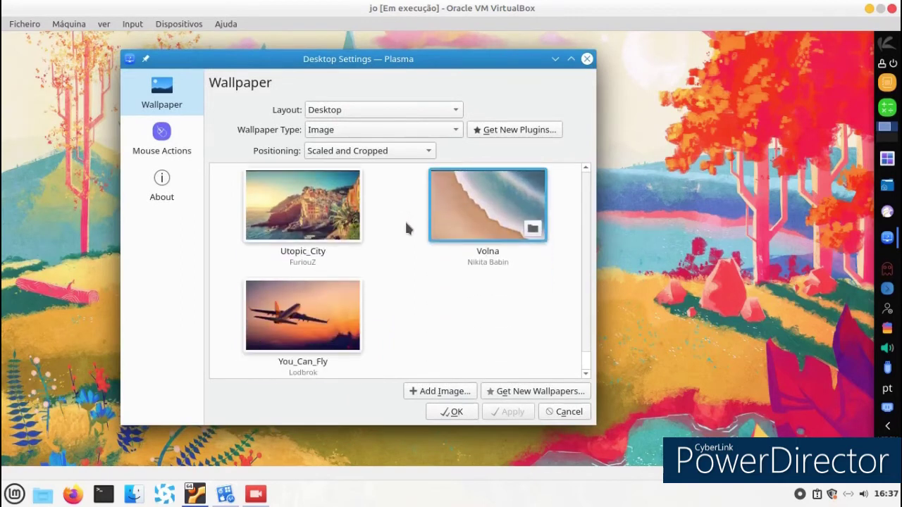
pyautogui.scroll(1, 404, 219)
pyautogui.scroll(1, 405, 224)
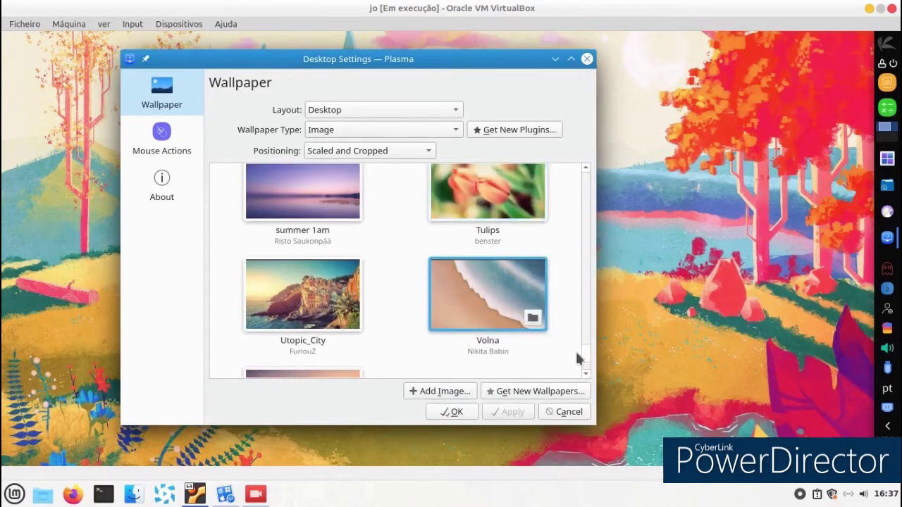
pyautogui.moveTo(584, 357); pyautogui.dragTo(585, 171)
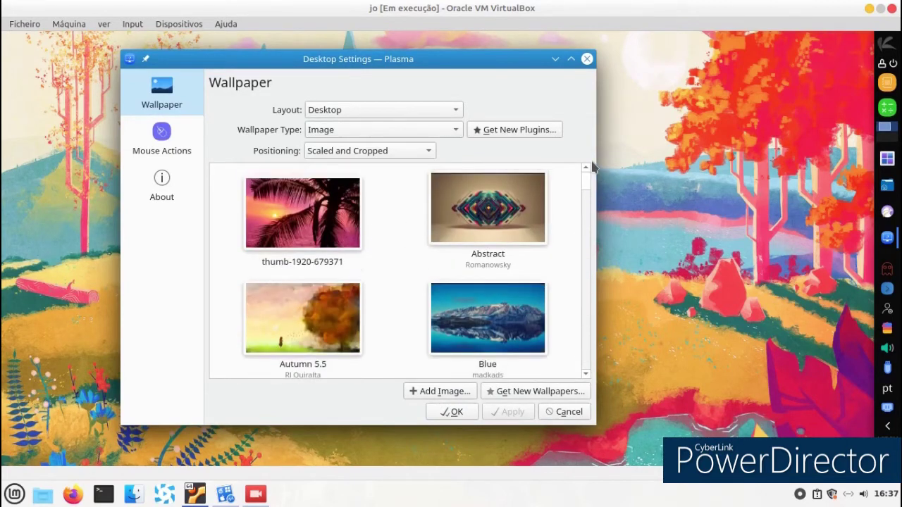
pyautogui.click(331, 215)
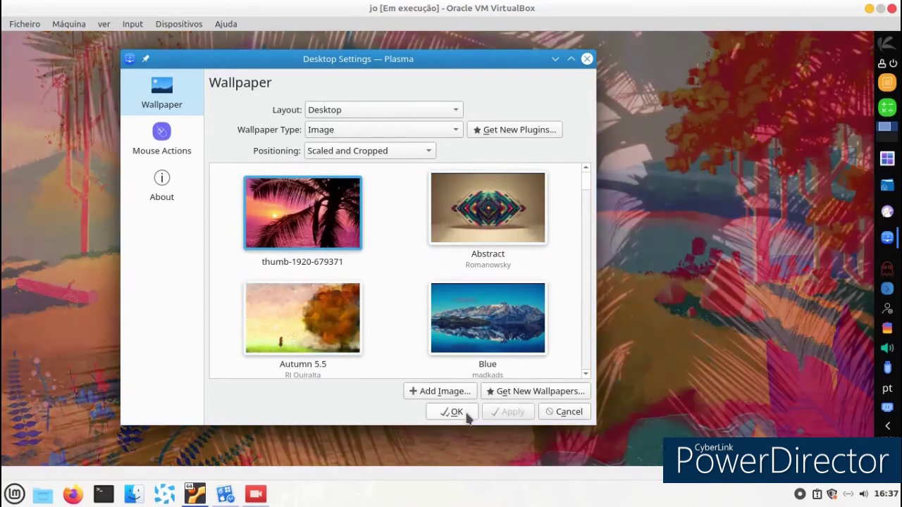
pyautogui.click(459, 413)
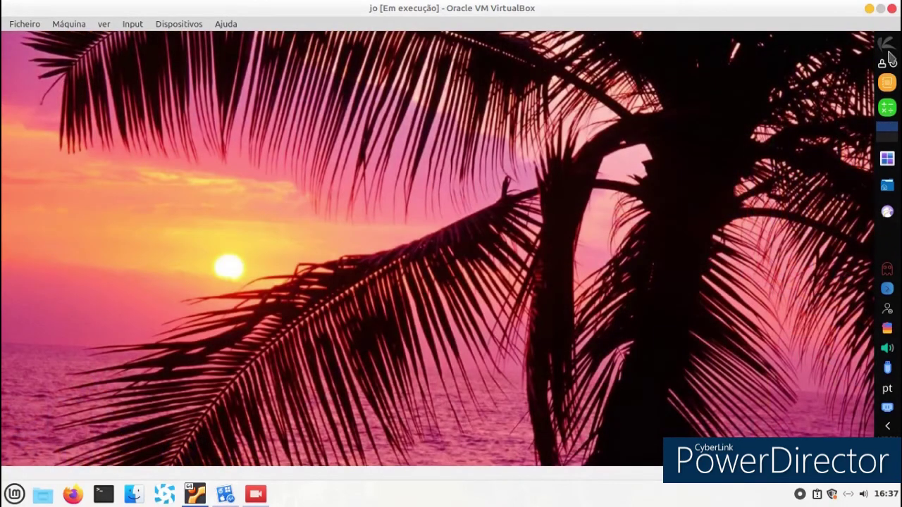
# Launch Falkon from the Internet applications and move its window toward the desktop's centre
pyautogui.click(887, 45)
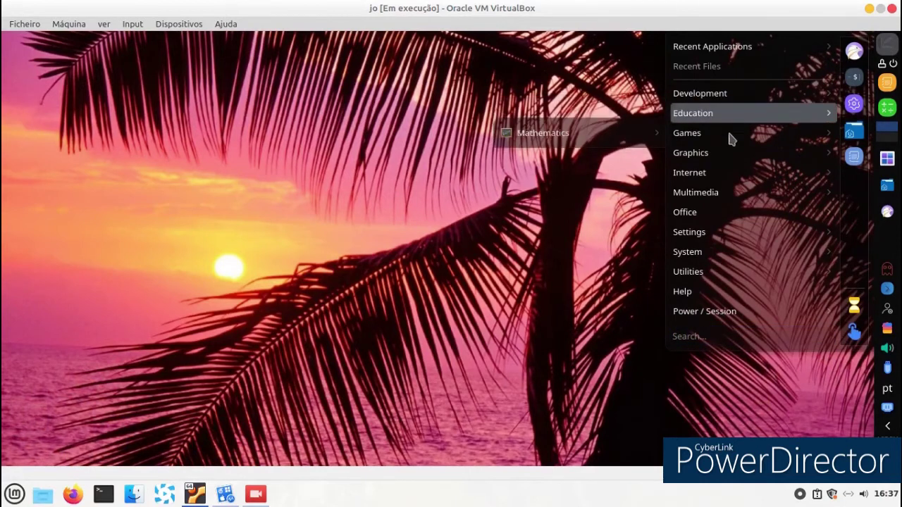
pyautogui.moveTo(703, 175)
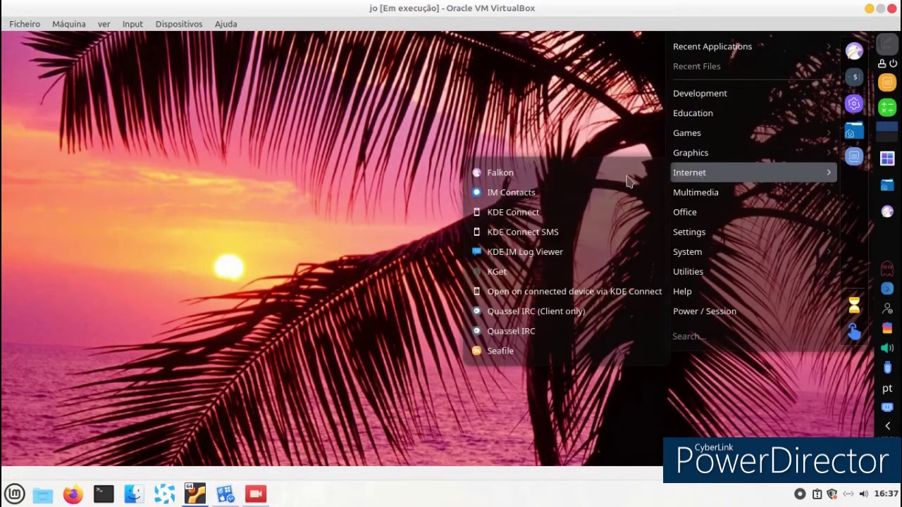
pyautogui.click(555, 183)
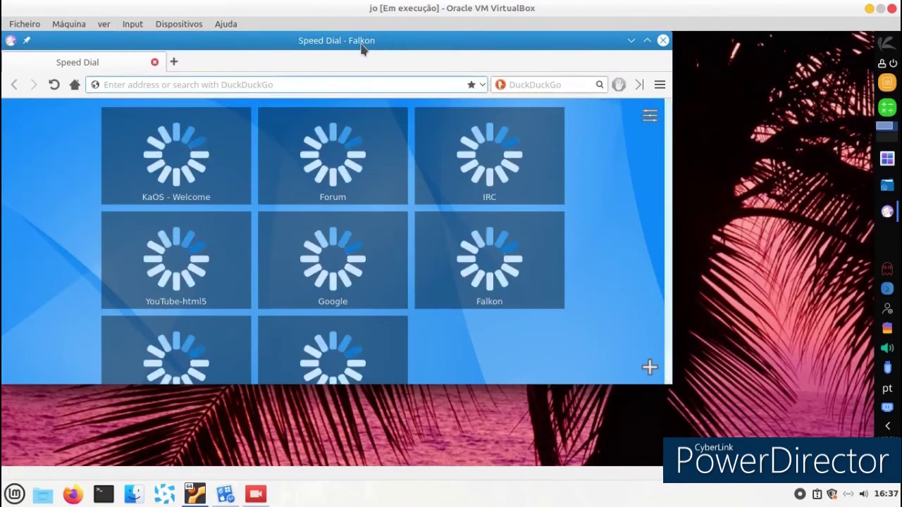
pyautogui.moveTo(361, 47); pyautogui.dragTo(436, 73)
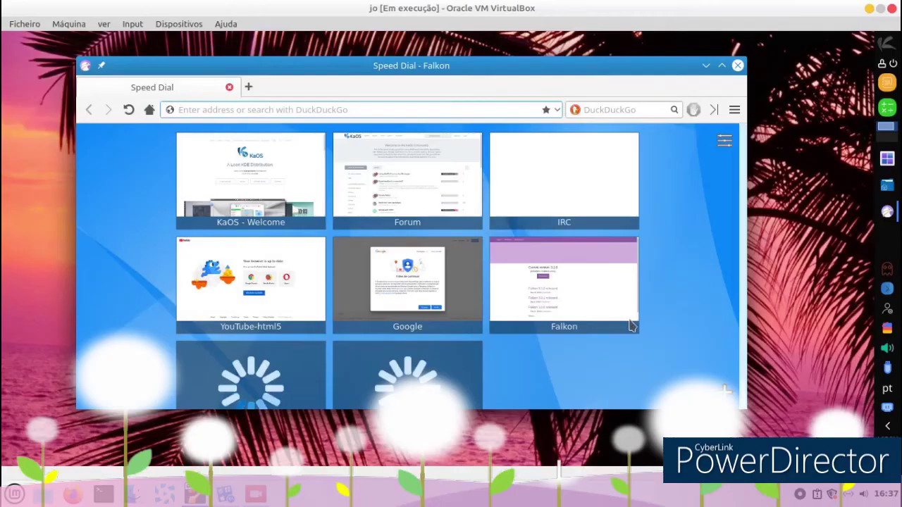
# Open the Vimeo categories page from Falkon's speed dial and dismiss its cookie notice
pyautogui.scroll(-1, 628, 333)
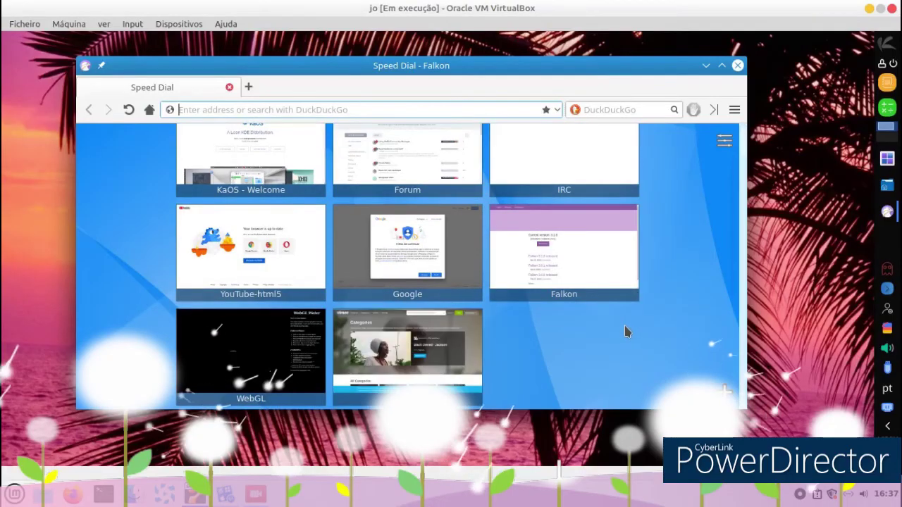
pyautogui.click(425, 356)
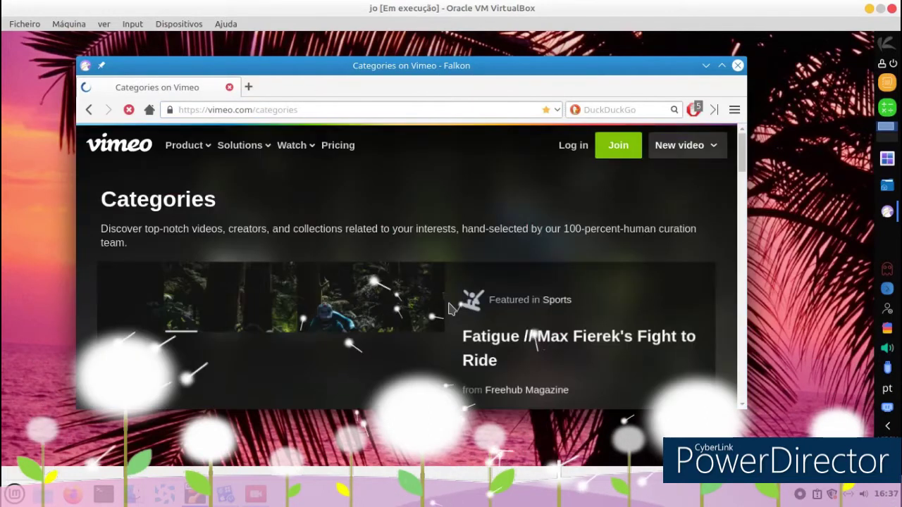
pyautogui.scroll(-1, 451, 308)
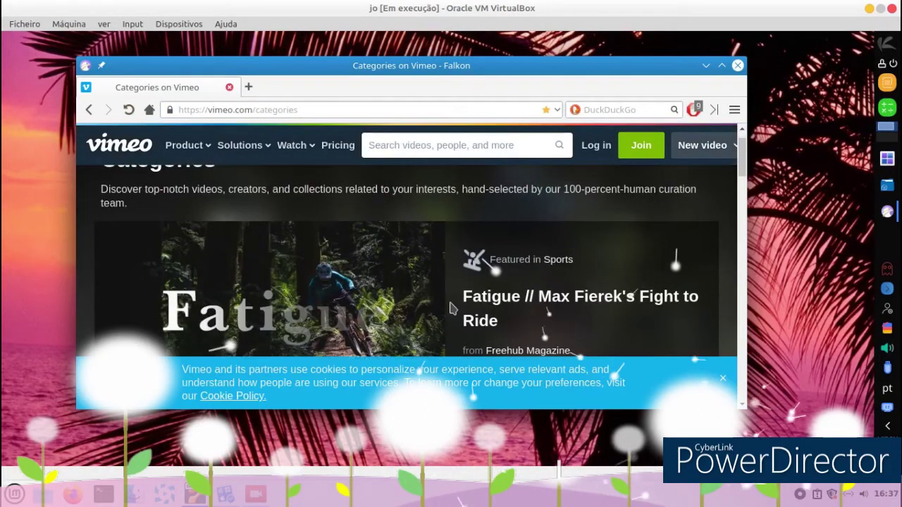
pyautogui.click(720, 378)
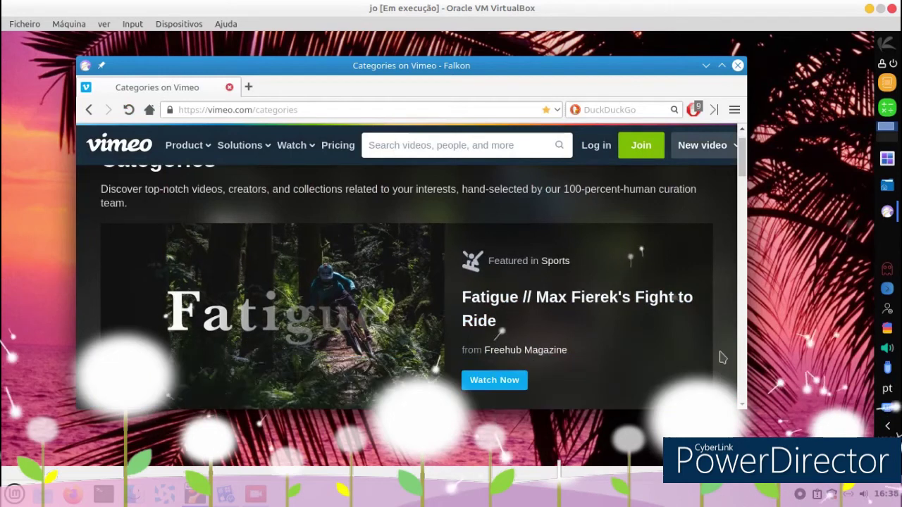
pyautogui.scroll(1, 720, 360)
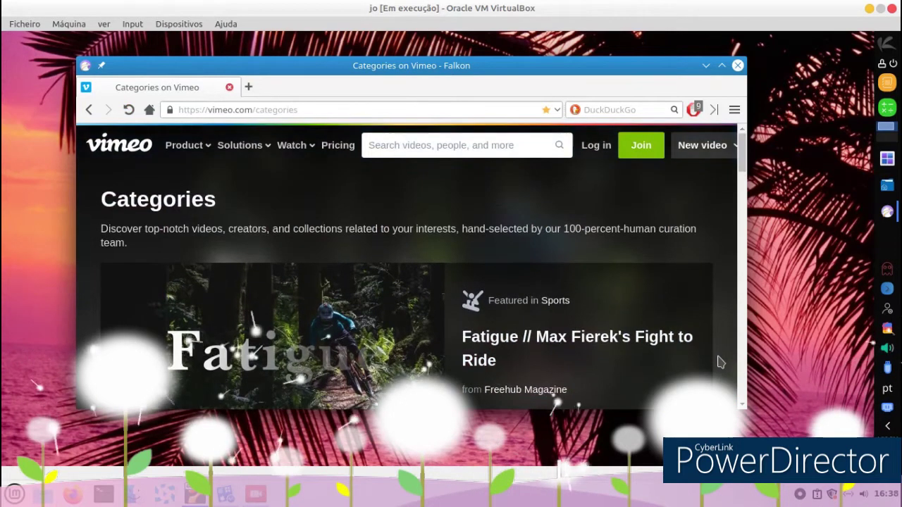
# Open a new tab in Falkon, close the Vimeo tab, and close the browser
pyautogui.click(248, 86)
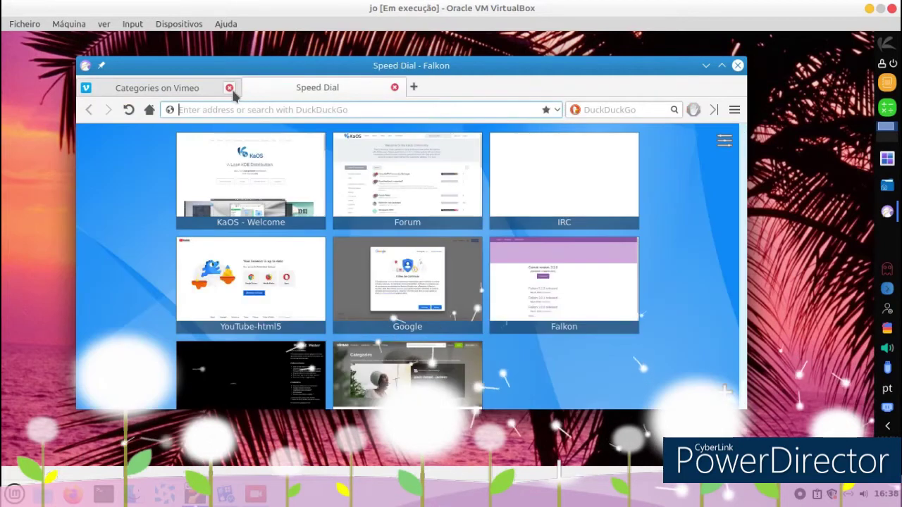
pyautogui.click(229, 87)
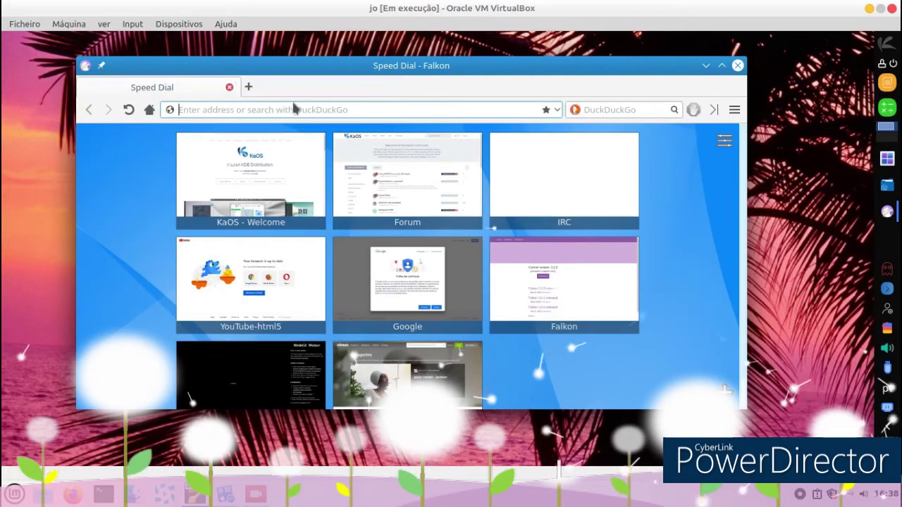
pyautogui.click(737, 66)
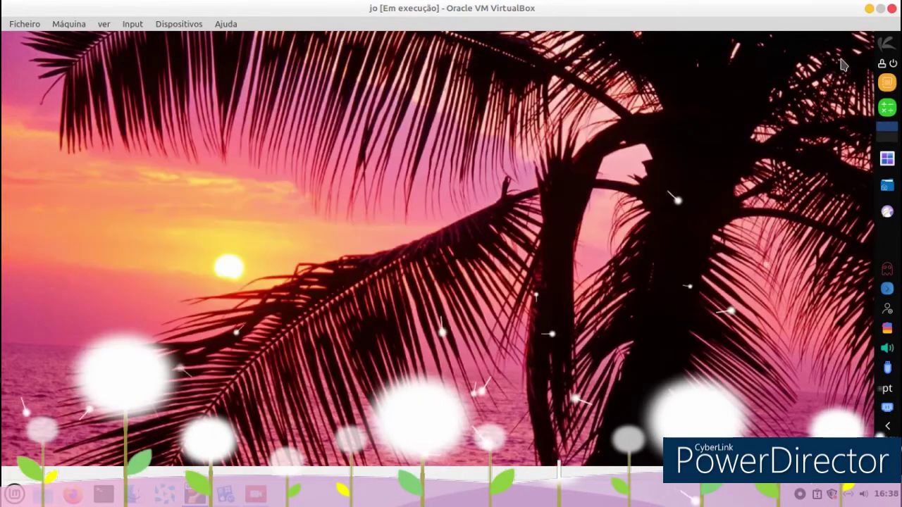
# Launch System Settings from the Settings applications
pyautogui.click(886, 44)
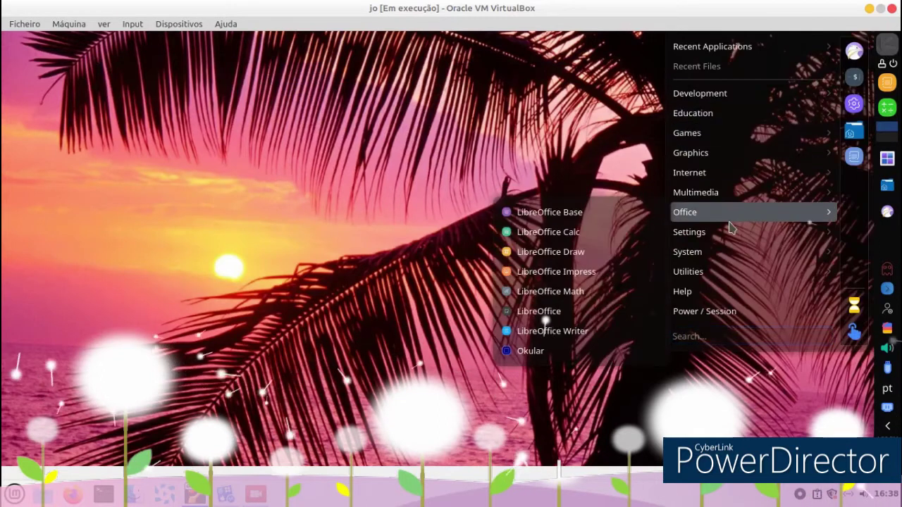
pyautogui.moveTo(726, 237)
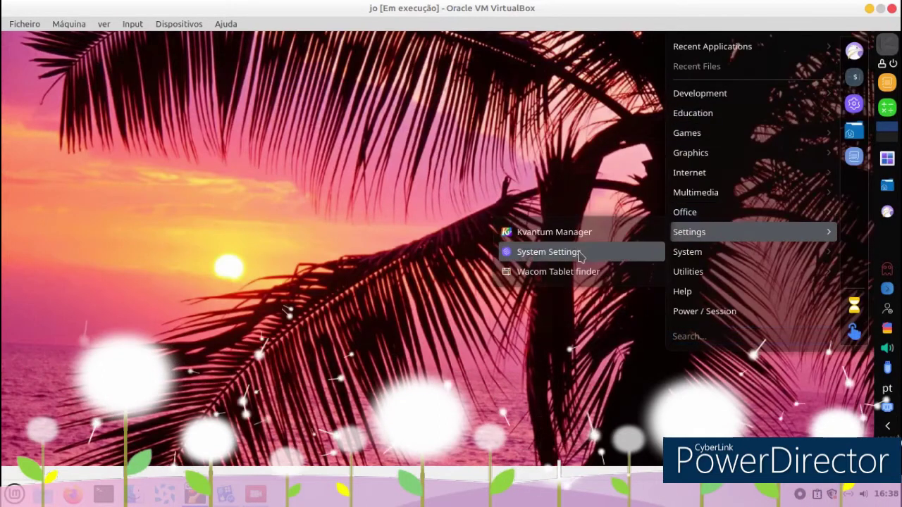
pyautogui.click(542, 251)
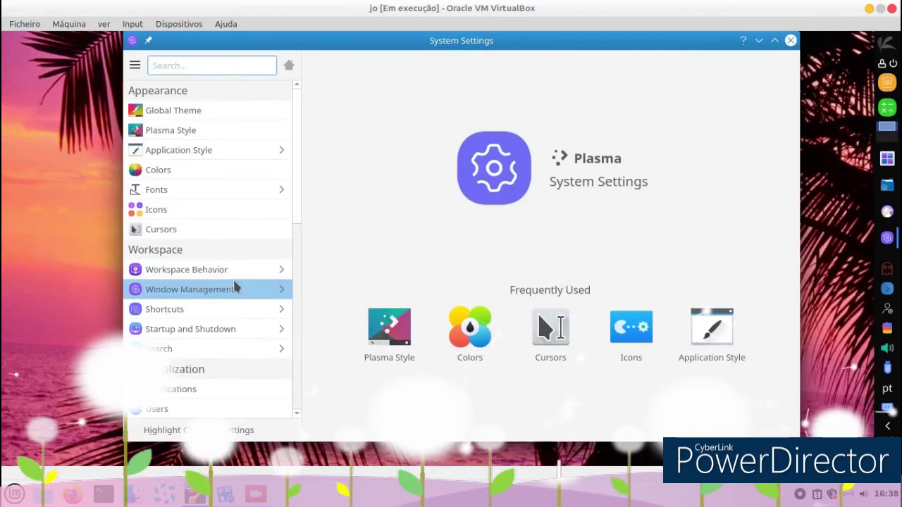
# View the System Information page and the device actions under Removable Storage
pyautogui.scroll(-4, 234, 280)
pyautogui.scroll(-5, 237, 283)
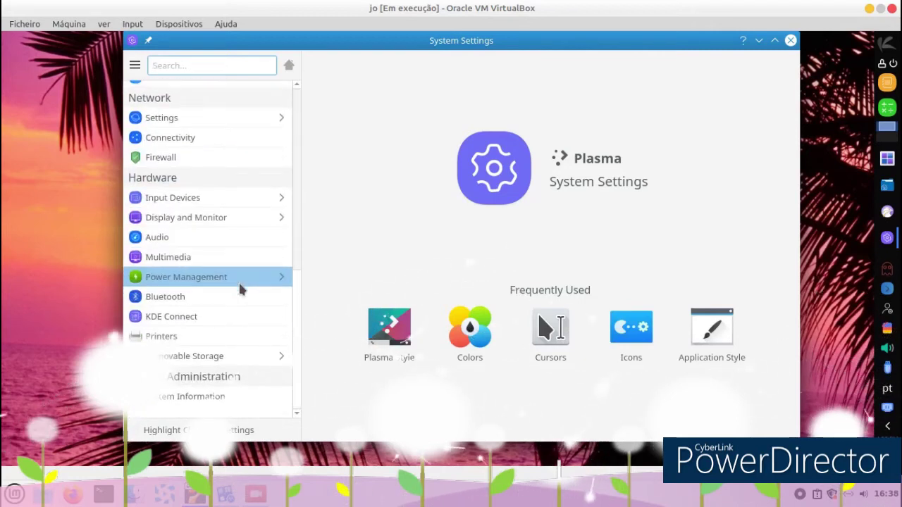
pyautogui.click(187, 400)
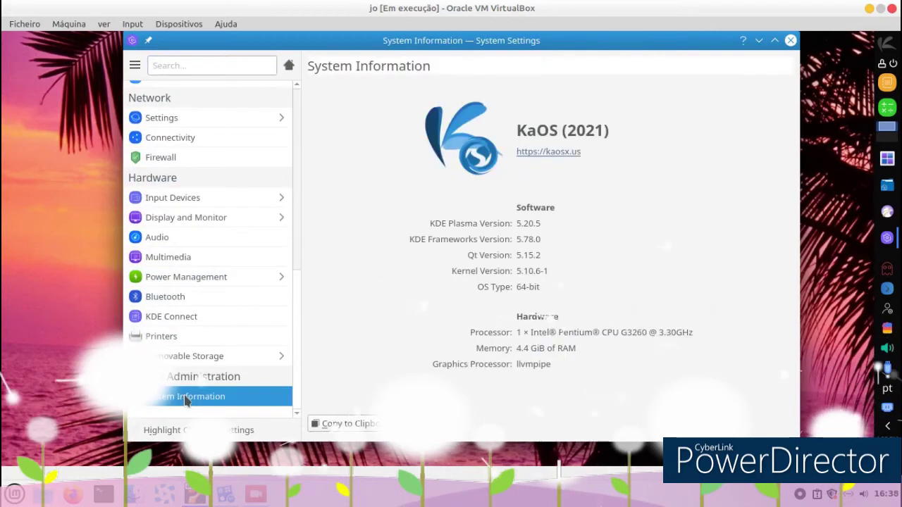
pyautogui.click(180, 357)
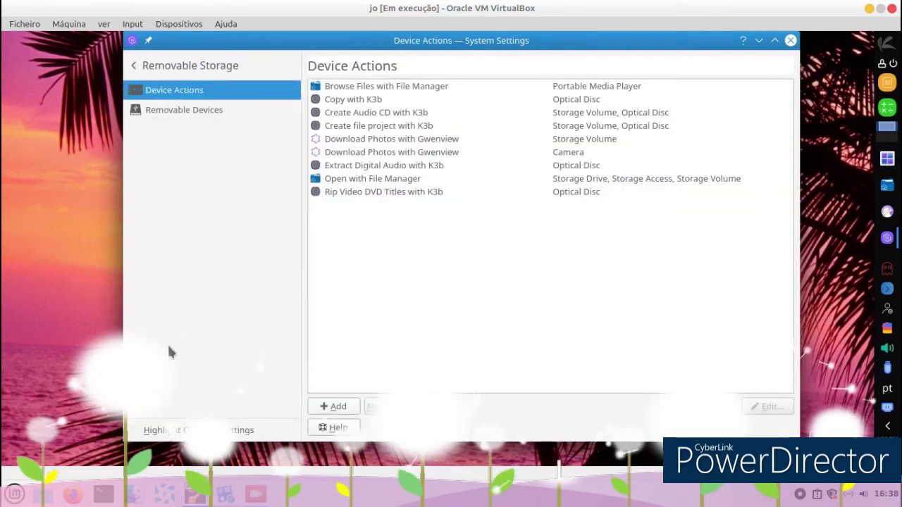
# View the KDE Connect, Bluetooth, Multimedia and Audio pages of the hardware settings
pyautogui.click(141, 67)
pyautogui.click(134, 317)
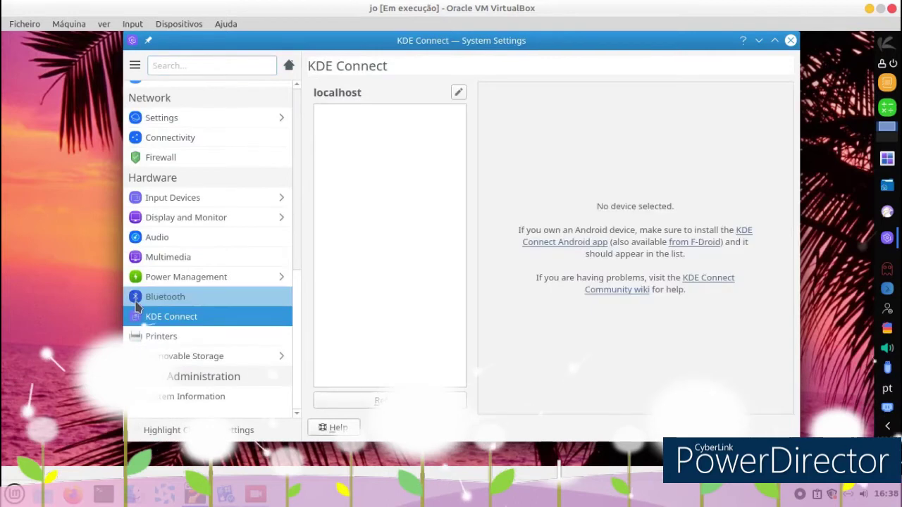
pyautogui.click(141, 297)
pyautogui.click(144, 257)
pyautogui.click(144, 236)
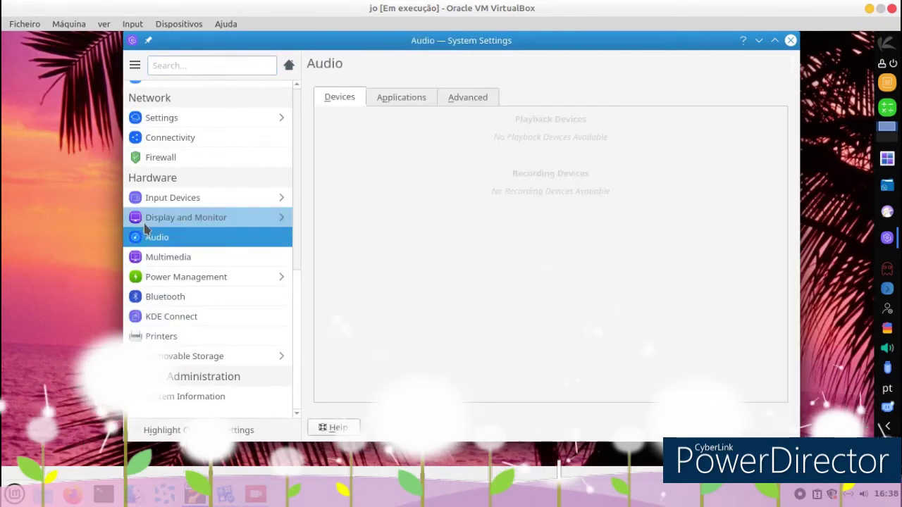
# View the Proxy, Cache and Browser Identification pages of the network settings and return to the main category list
pyautogui.click(203, 118)
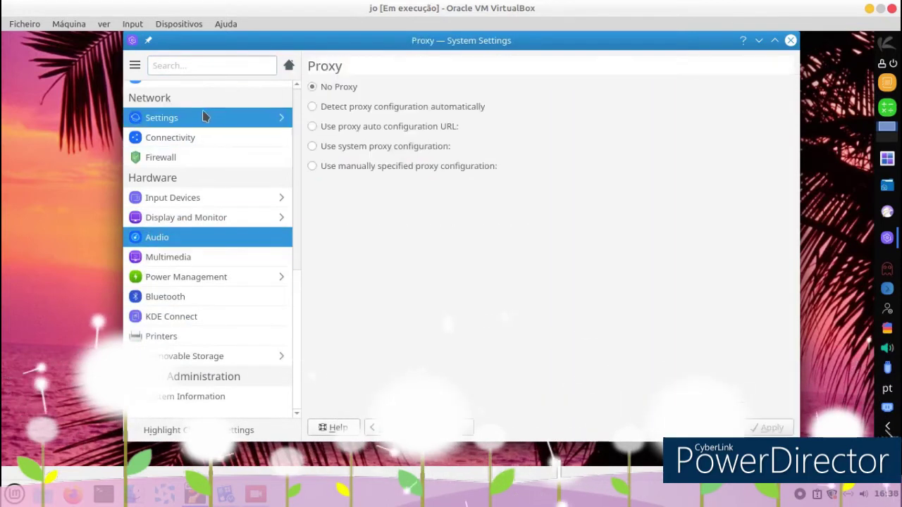
pyautogui.click(254, 149)
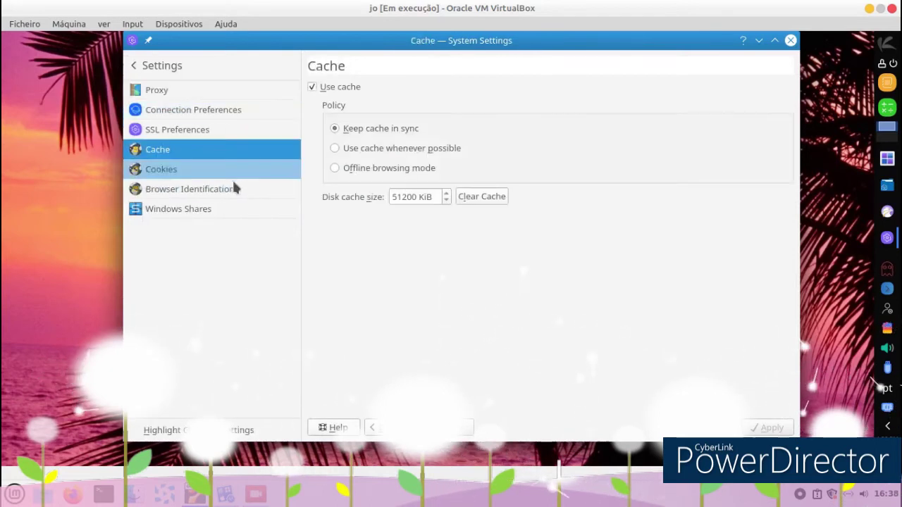
pyautogui.click(231, 188)
pyautogui.click(134, 67)
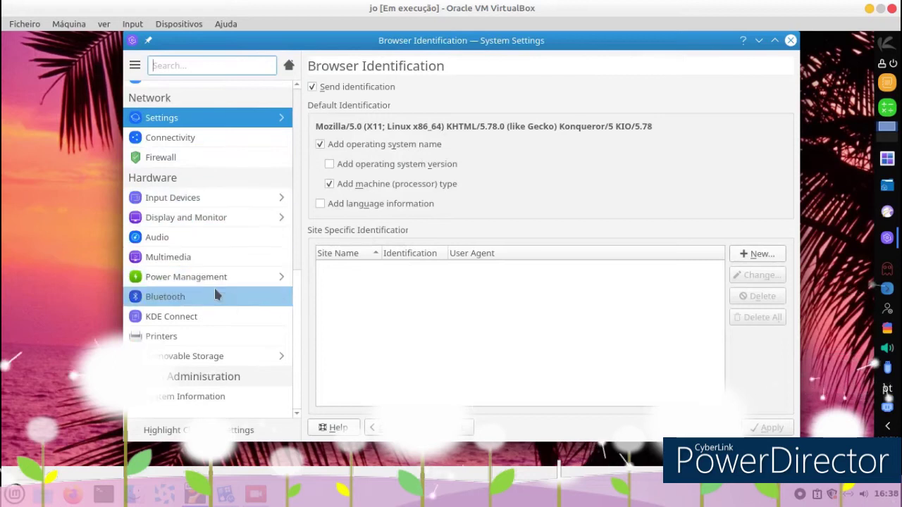
# Open the Cursors settings under Appearance and browse the cursor themes available for download
pyautogui.moveTo(296, 323); pyautogui.dragTo(310, 129)
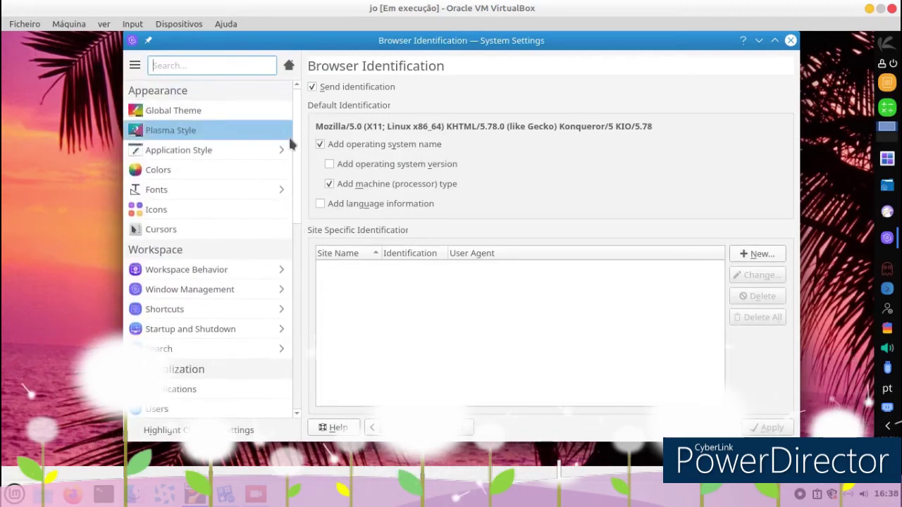
pyautogui.click(201, 229)
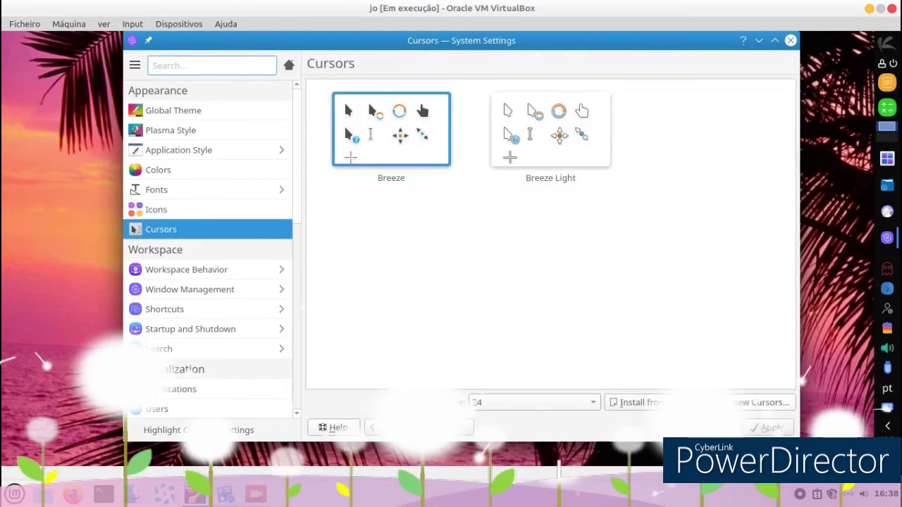
pyautogui.click(761, 402)
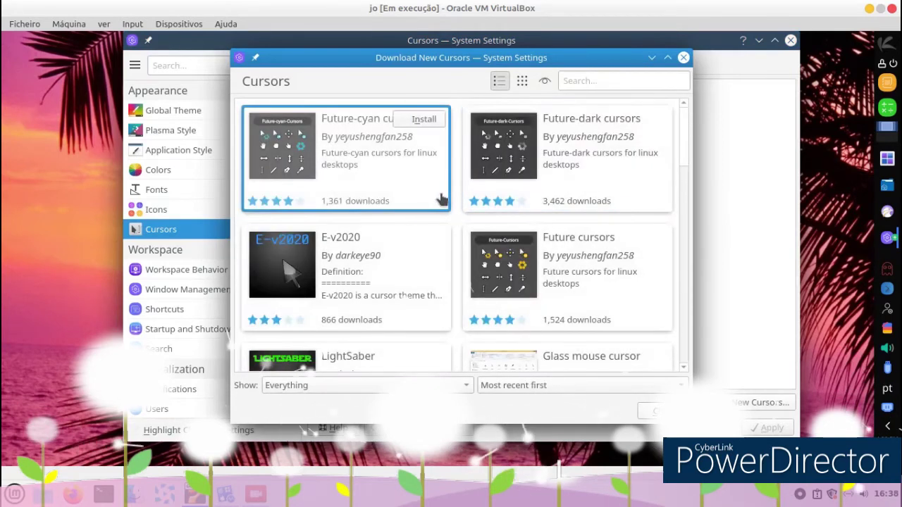
pyautogui.scroll(-3, 622, 225)
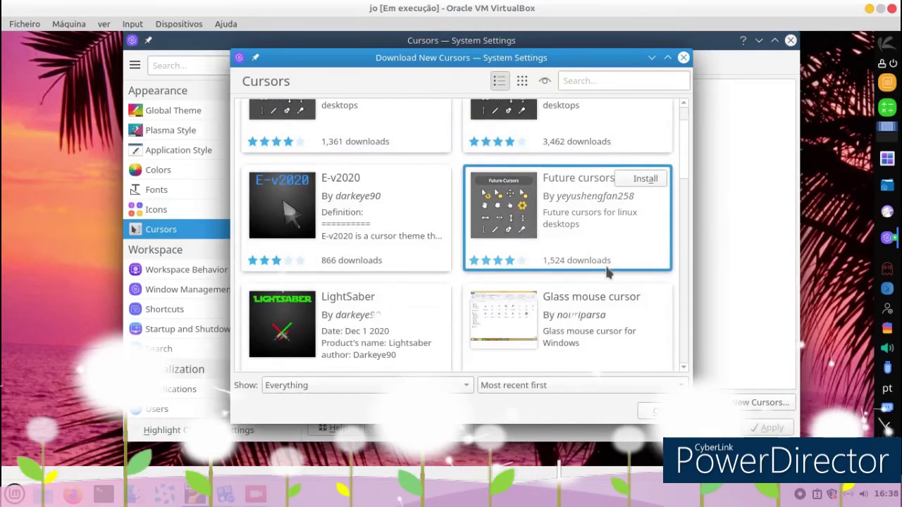
pyautogui.scroll(-6, 608, 273)
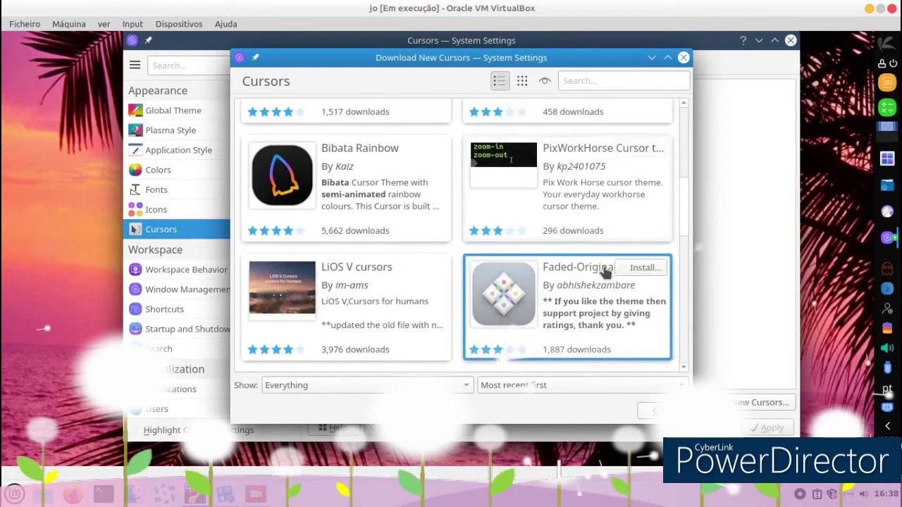
pyautogui.scroll(-6, 603, 272)
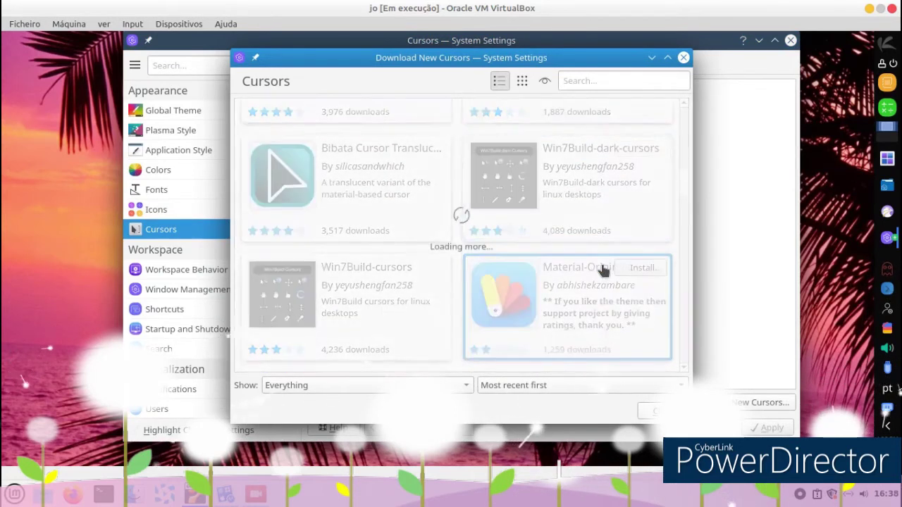
pyautogui.scroll(-1, 654, 272)
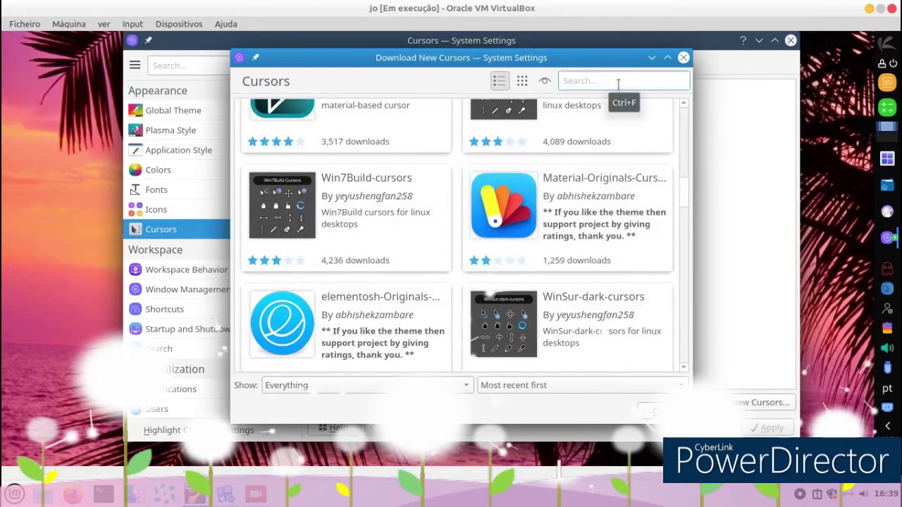
# Search the downloadable cursors for "mac" and install macOS Big Sur with the bitmaps.zip option
pyautogui.write('mac')
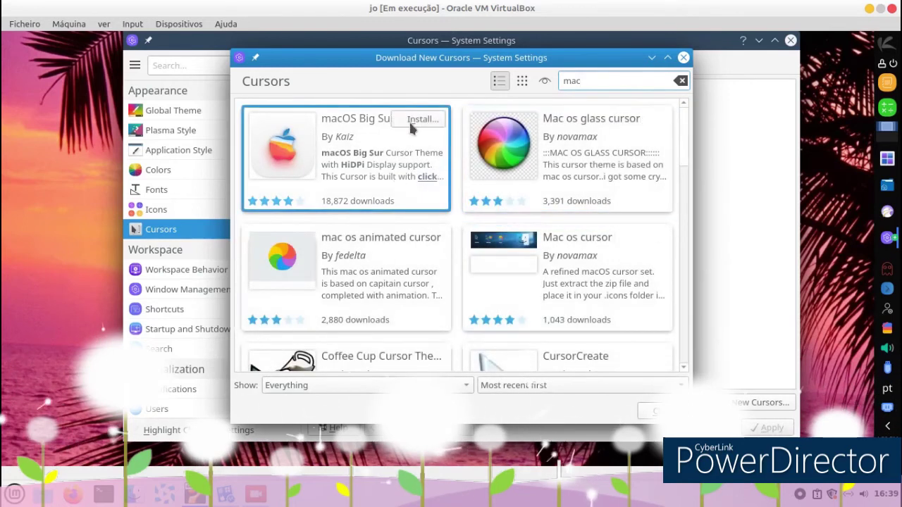
pyautogui.click(413, 121)
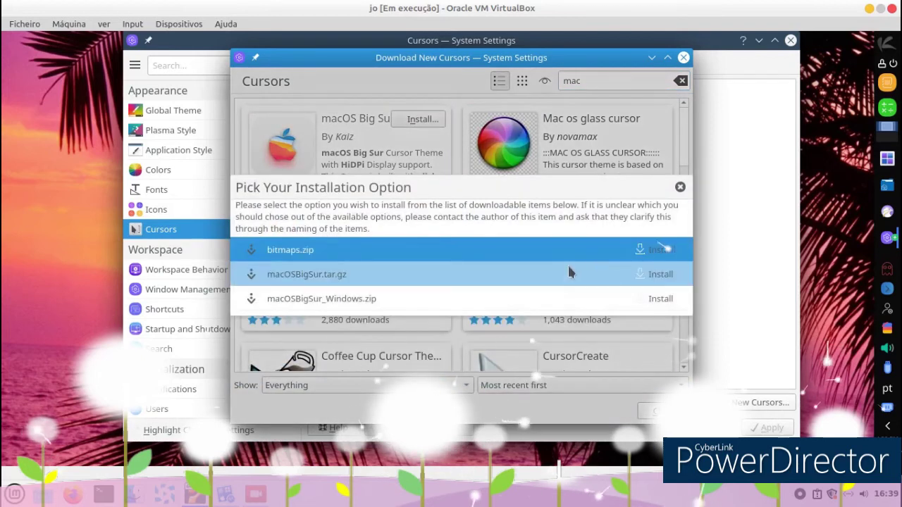
pyautogui.click(644, 251)
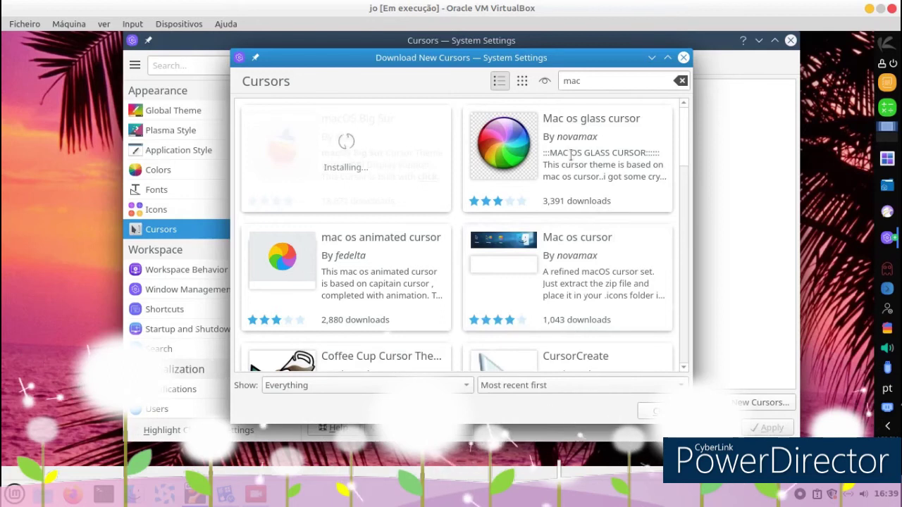
pyautogui.click(648, 410)
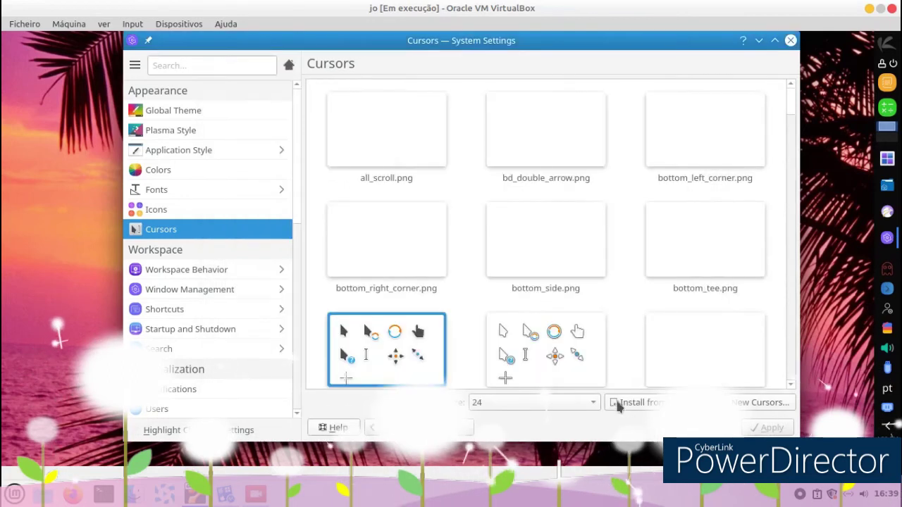
# Close System Settings and relaunch it from the Settings applications
pyautogui.click(791, 41)
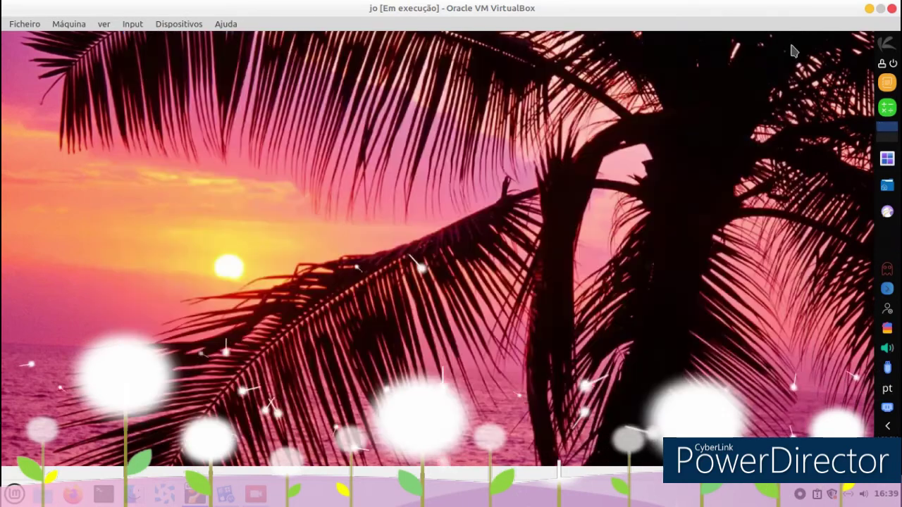
pyautogui.click(882, 47)
pyautogui.moveTo(700, 251)
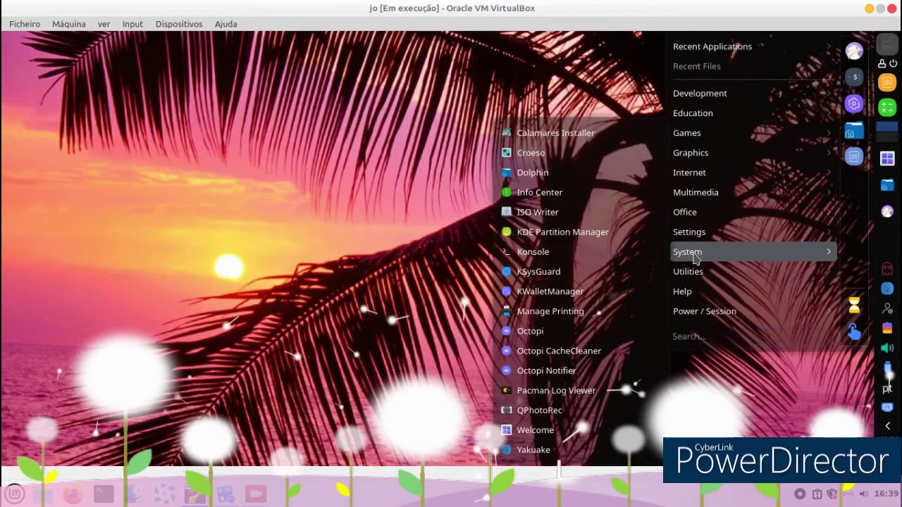
pyautogui.moveTo(687, 232)
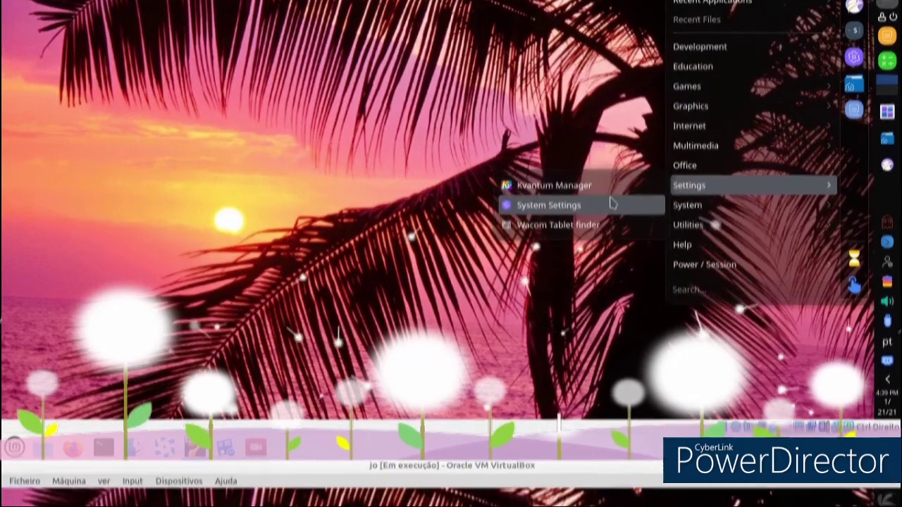
pyautogui.click(610, 250)
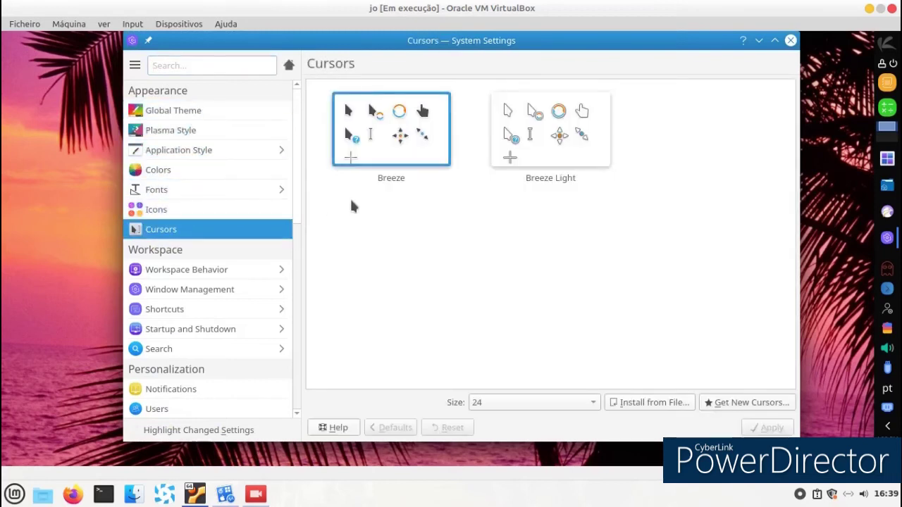
# Try to install the Bibata Rainbow cursor theme from the downloadable cursors with the Bibata-Modern-Rainbow.tar.gz option
pyautogui.click(728, 405)
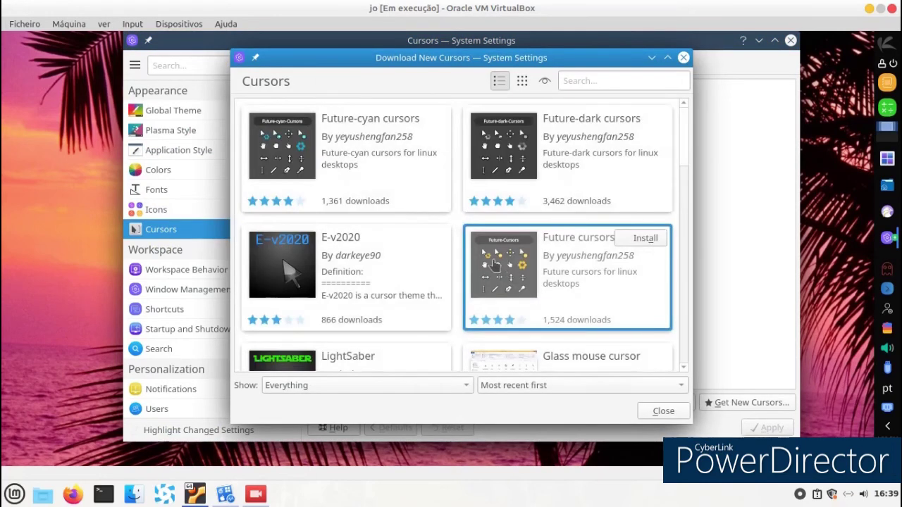
pyautogui.scroll(-1, 408, 267)
pyautogui.scroll(-10, 407, 266)
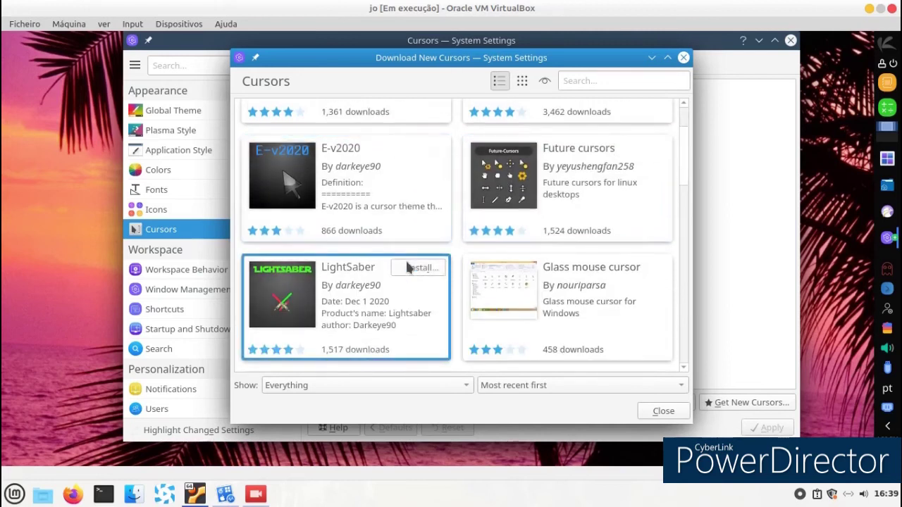
pyautogui.scroll(-1, 412, 266)
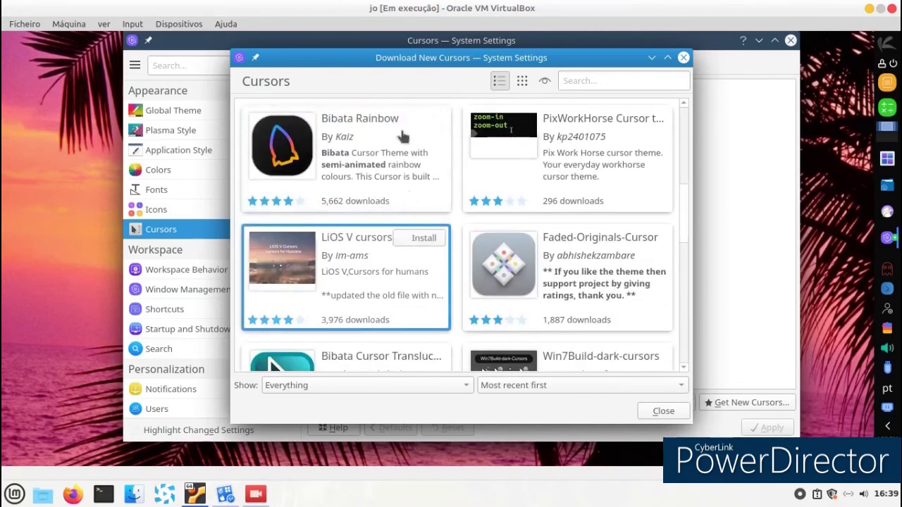
pyautogui.click(387, 134)
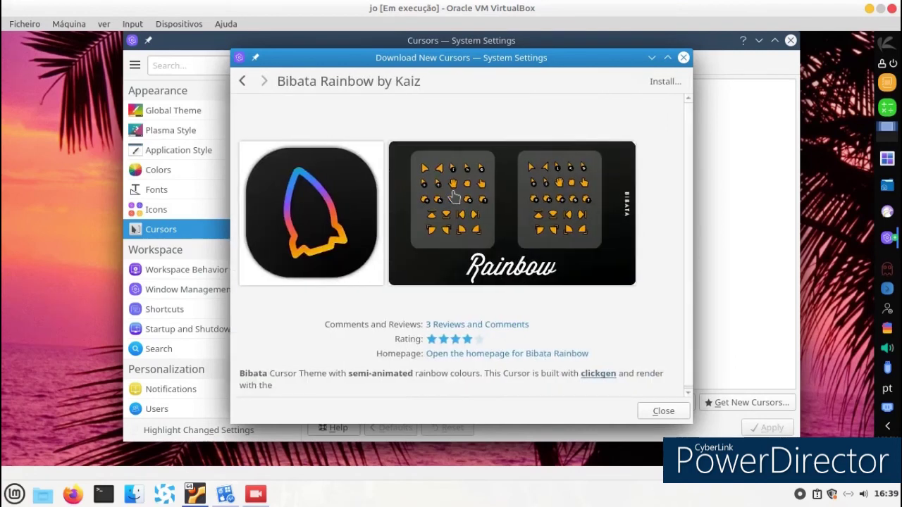
pyautogui.click(651, 82)
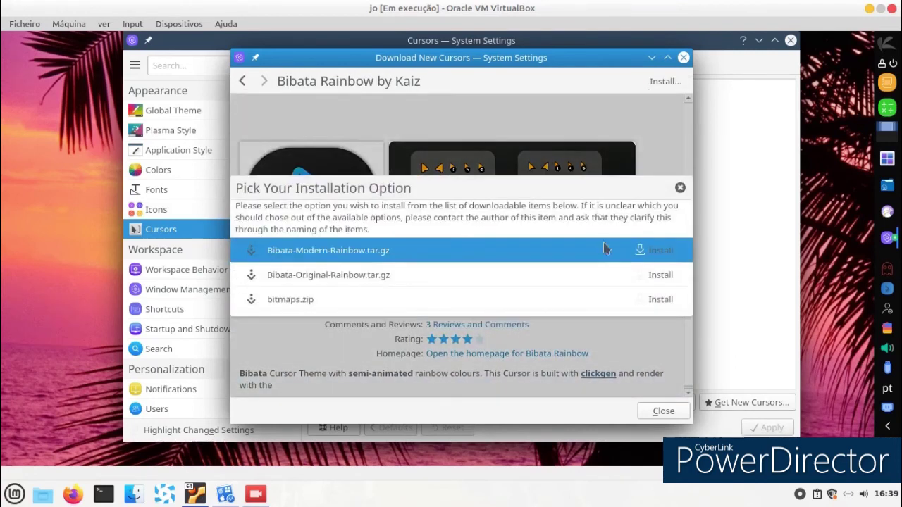
pyautogui.click(646, 251)
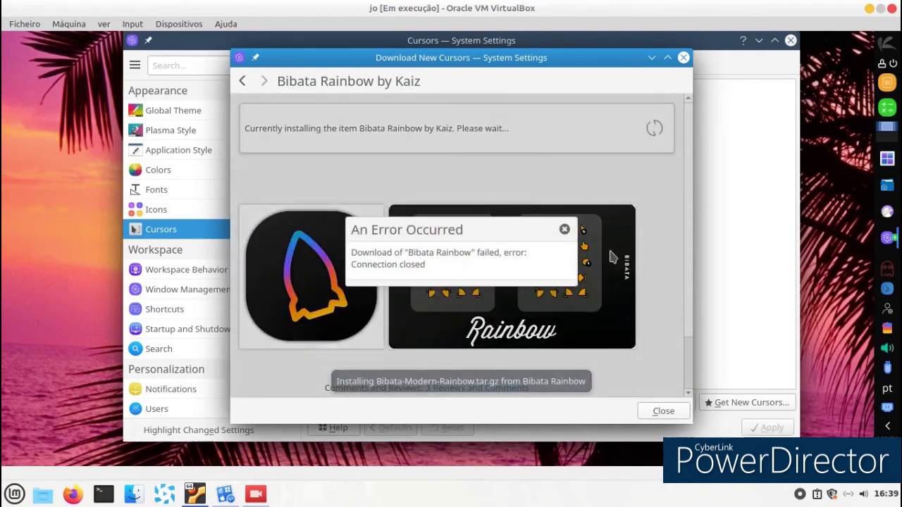
pyautogui.click(564, 230)
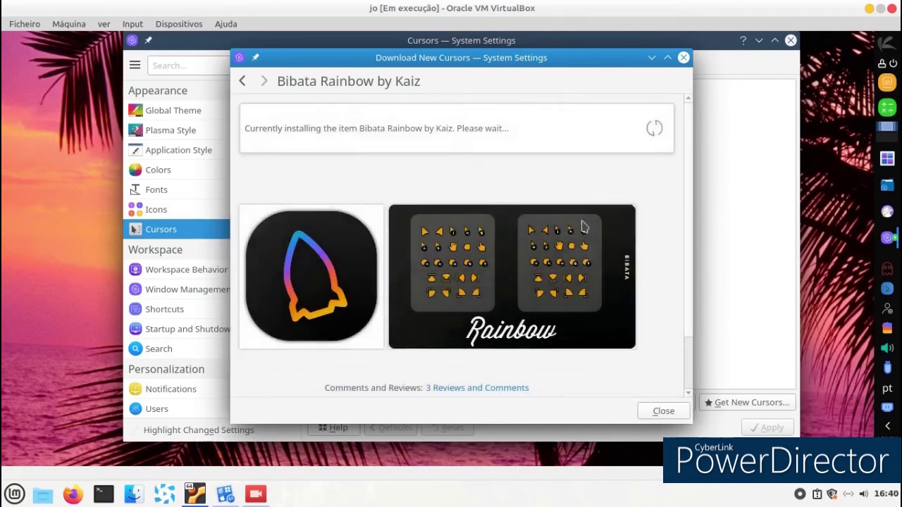
pyautogui.press('Escape')
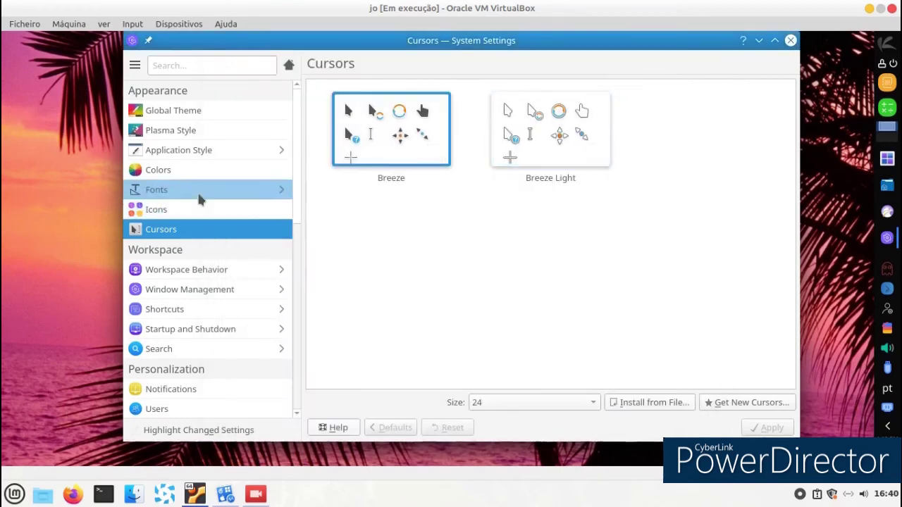
# Open the Icons settings and browse the icon themes available for download without installing any
pyautogui.click(235, 213)
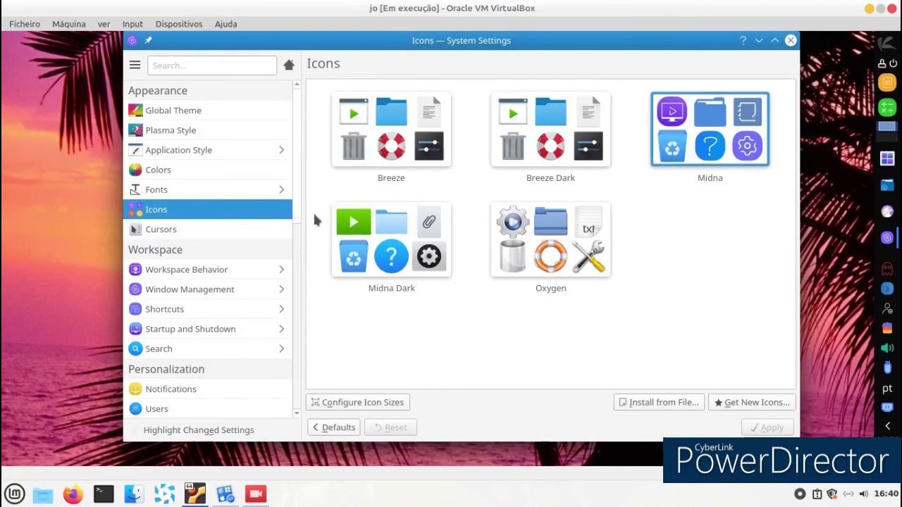
pyautogui.click(748, 402)
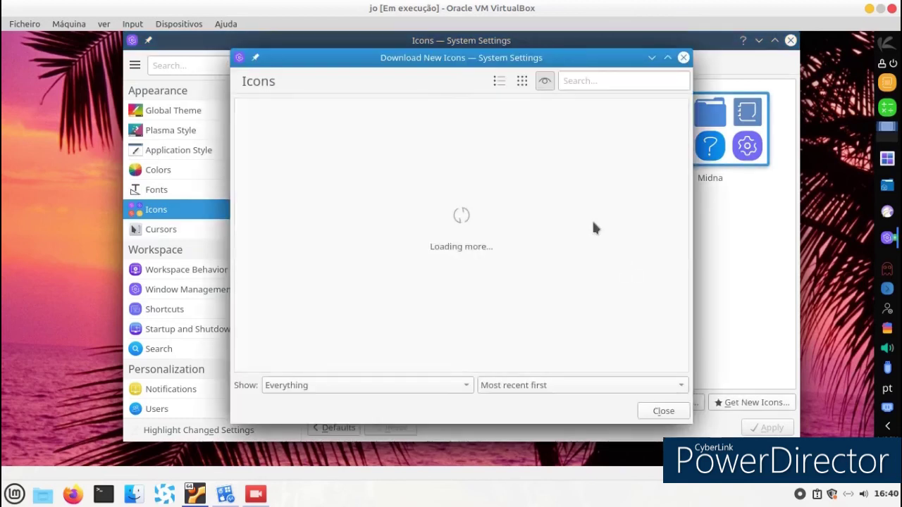
pyautogui.scroll(-3, 591, 229)
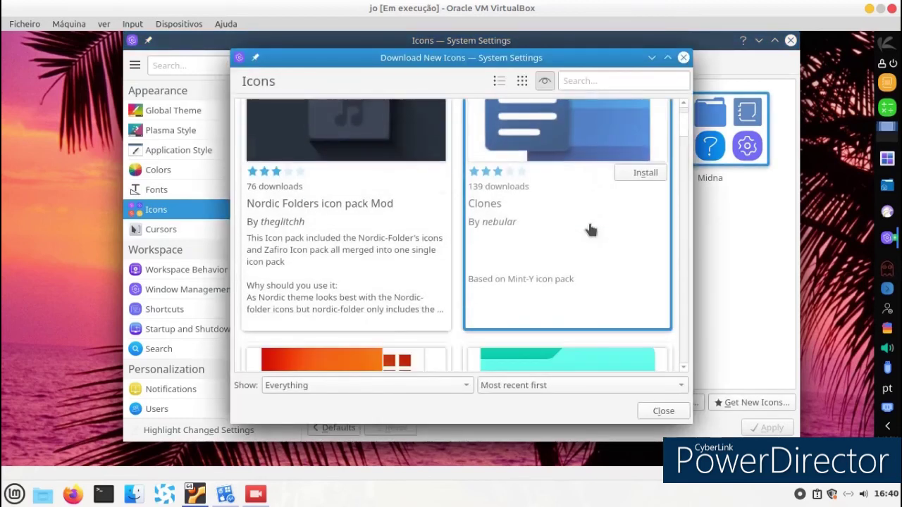
pyautogui.scroll(-8, 591, 229)
pyautogui.scroll(-5, 584, 230)
pyautogui.scroll(-5, 584, 230)
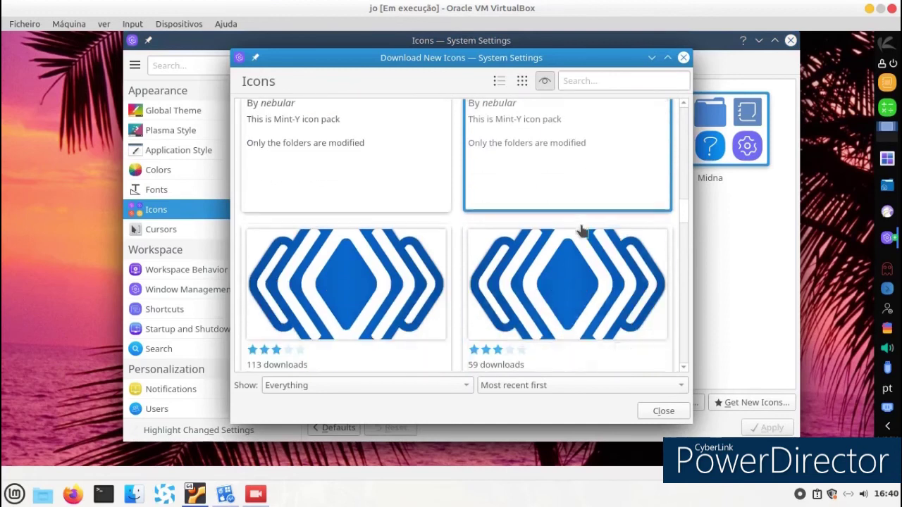
pyautogui.click(663, 411)
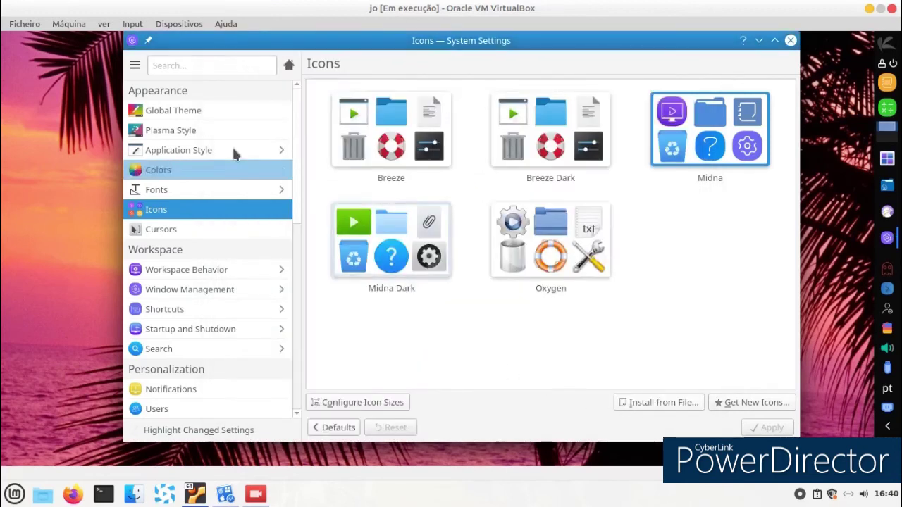
# Open the Global Theme settings and try to install Materia KDE from the global themes available for download
pyautogui.click(211, 114)
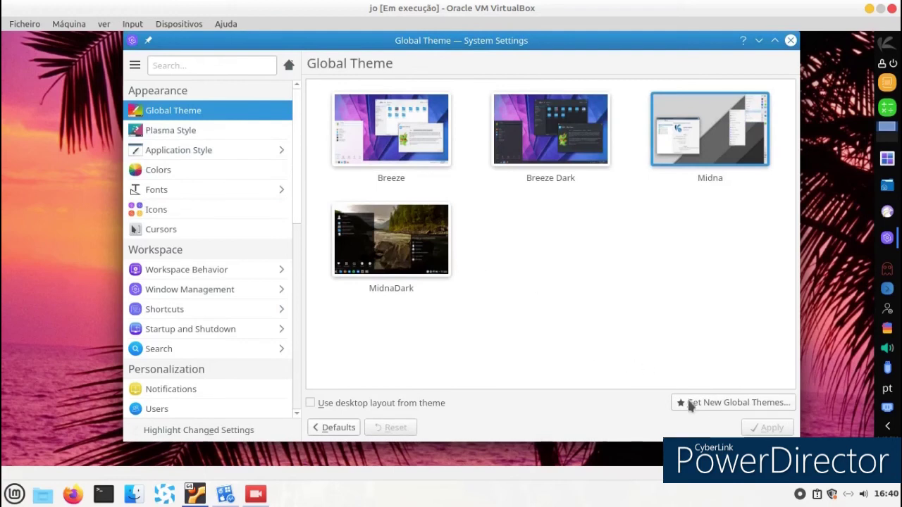
pyautogui.click(698, 406)
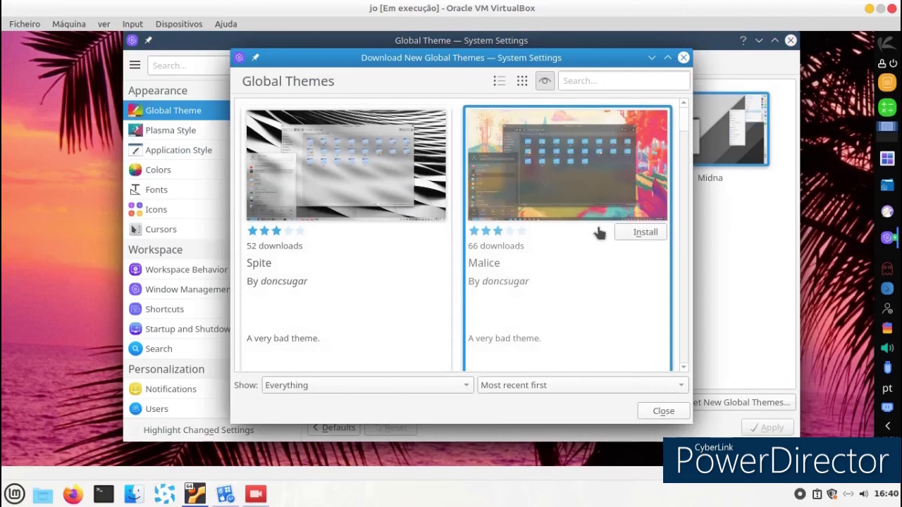
pyautogui.scroll(-5, 599, 232)
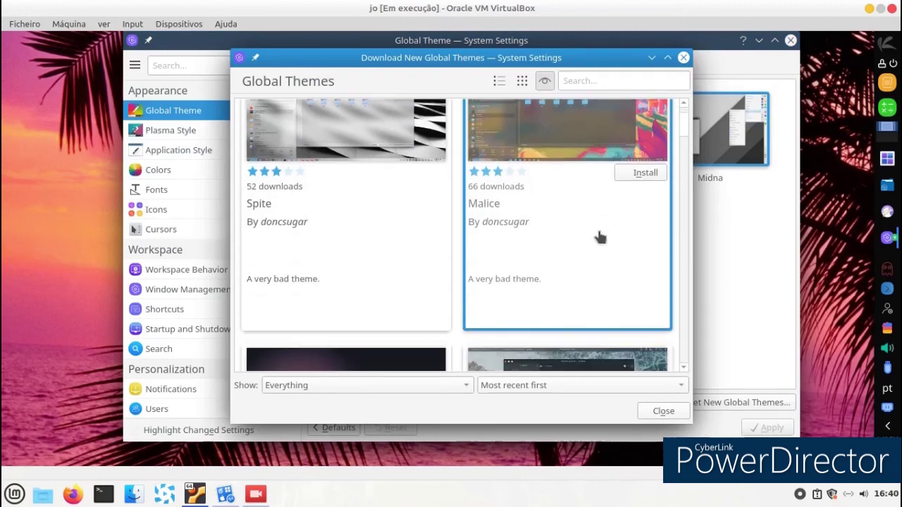
pyautogui.scroll(-10, 599, 236)
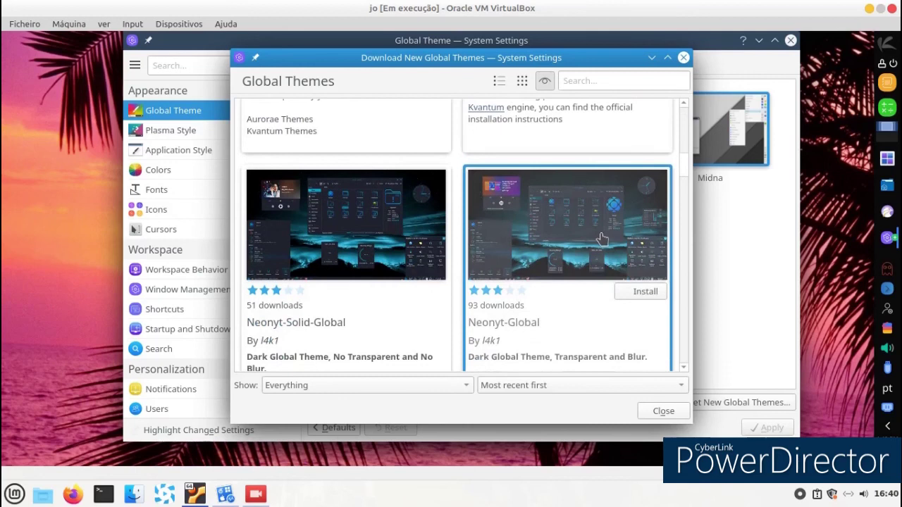
pyautogui.scroll(-2, 602, 239)
pyautogui.scroll(-4, 602, 241)
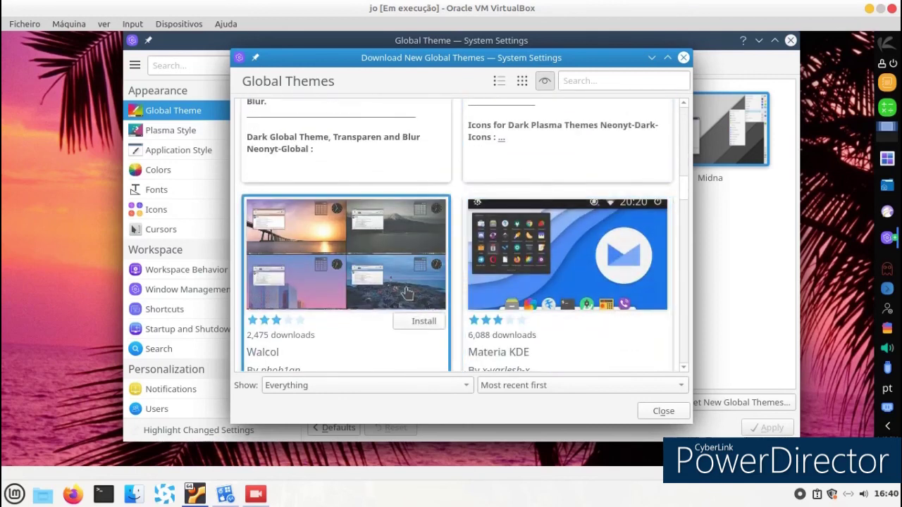
pyautogui.click(542, 279)
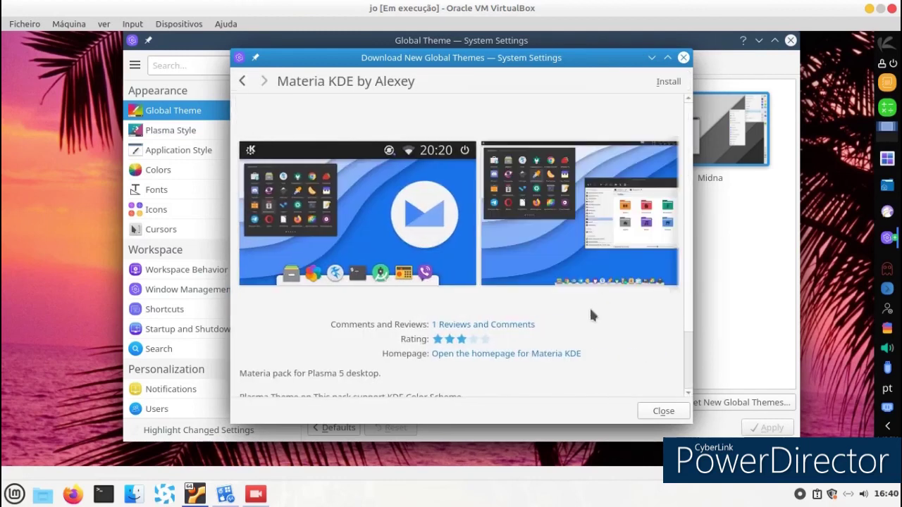
pyautogui.click(669, 81)
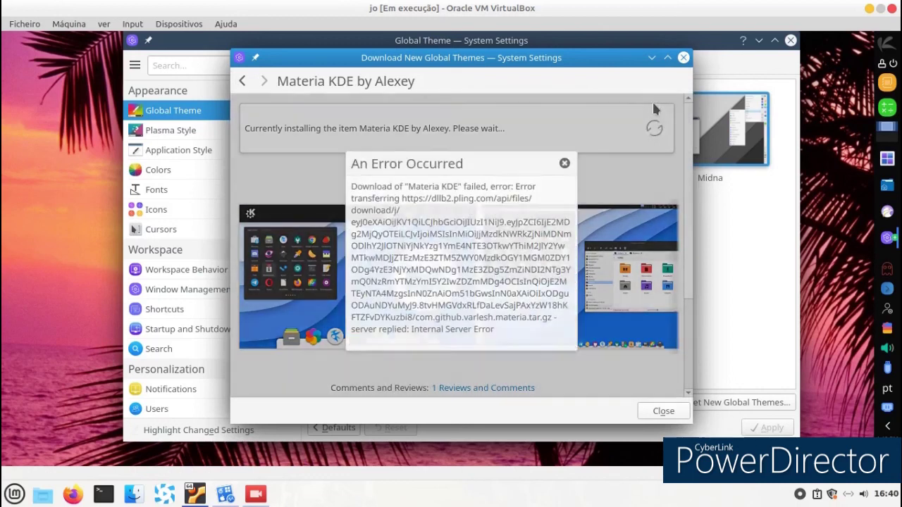
pyautogui.click(563, 165)
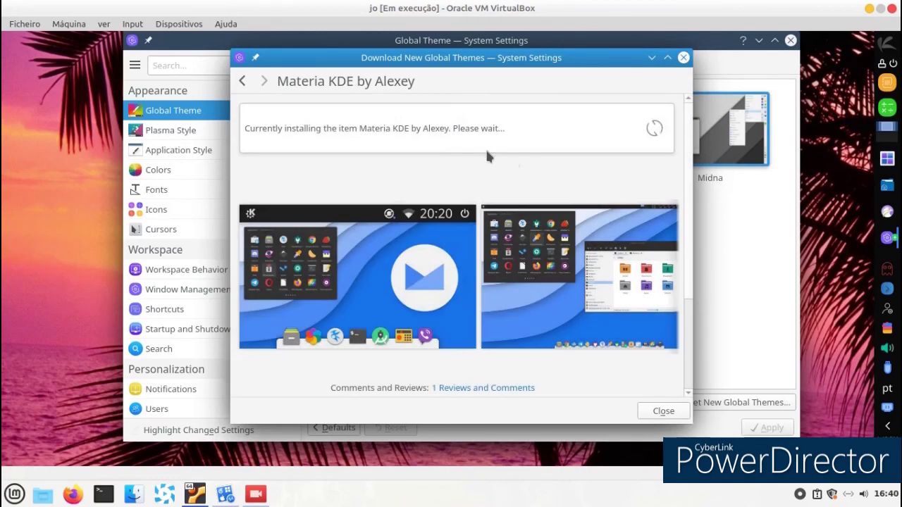
# Return to the downloadable global themes and install the Walcol theme
pyautogui.click(241, 83)
pyautogui.click(361, 285)
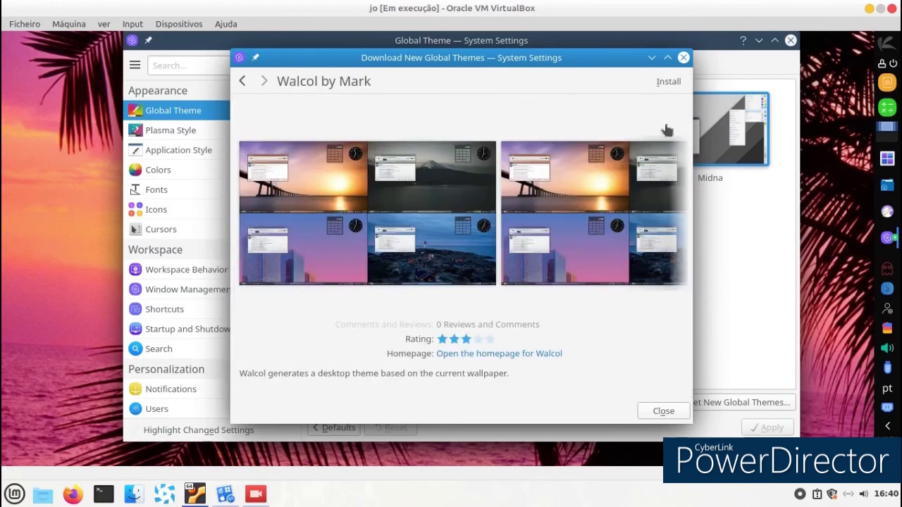
pyautogui.click(661, 83)
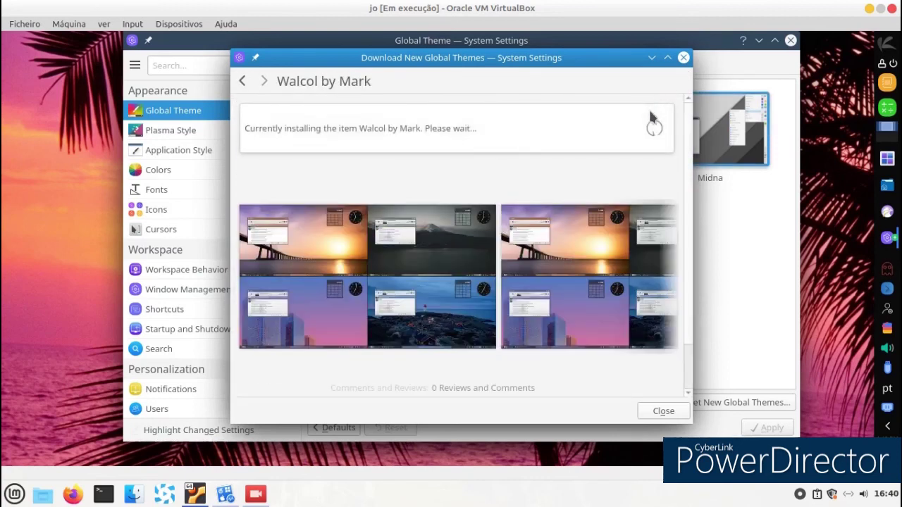